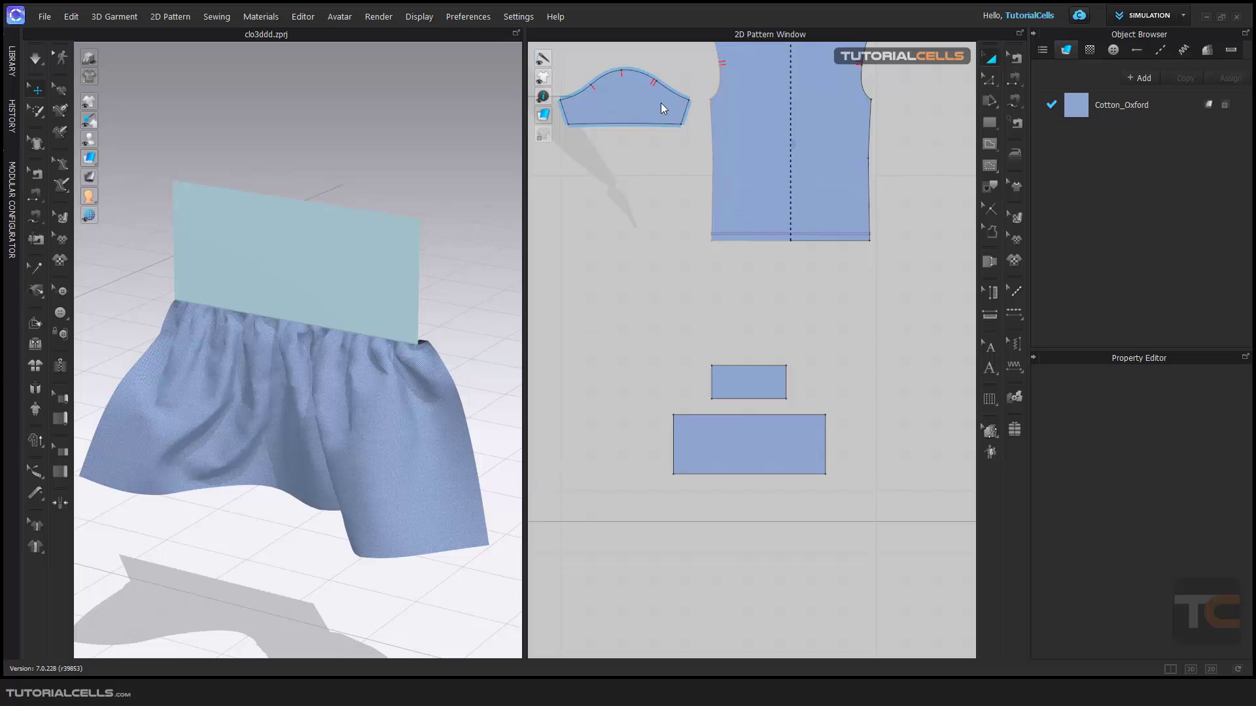
- Select the lower skirt pattern and show its Fabric and Bond/Skive properties, both off, centring the view
click(719, 441)
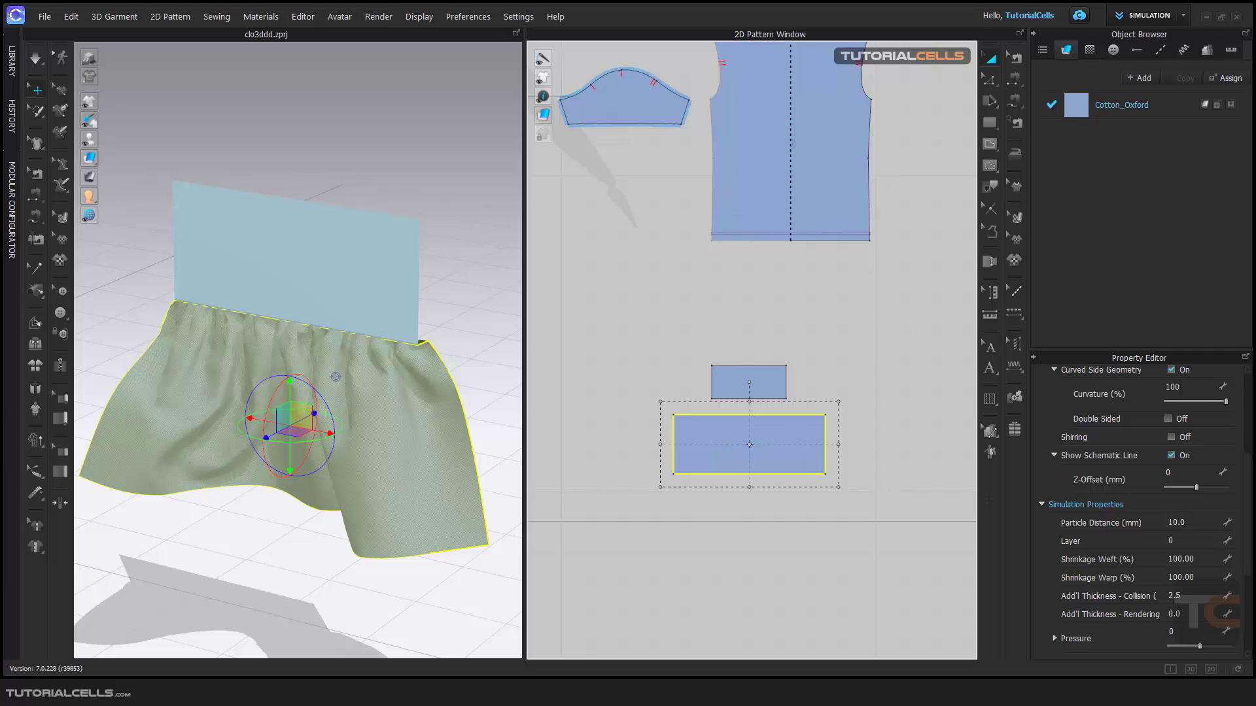
drag(1252, 466, 1251, 544)
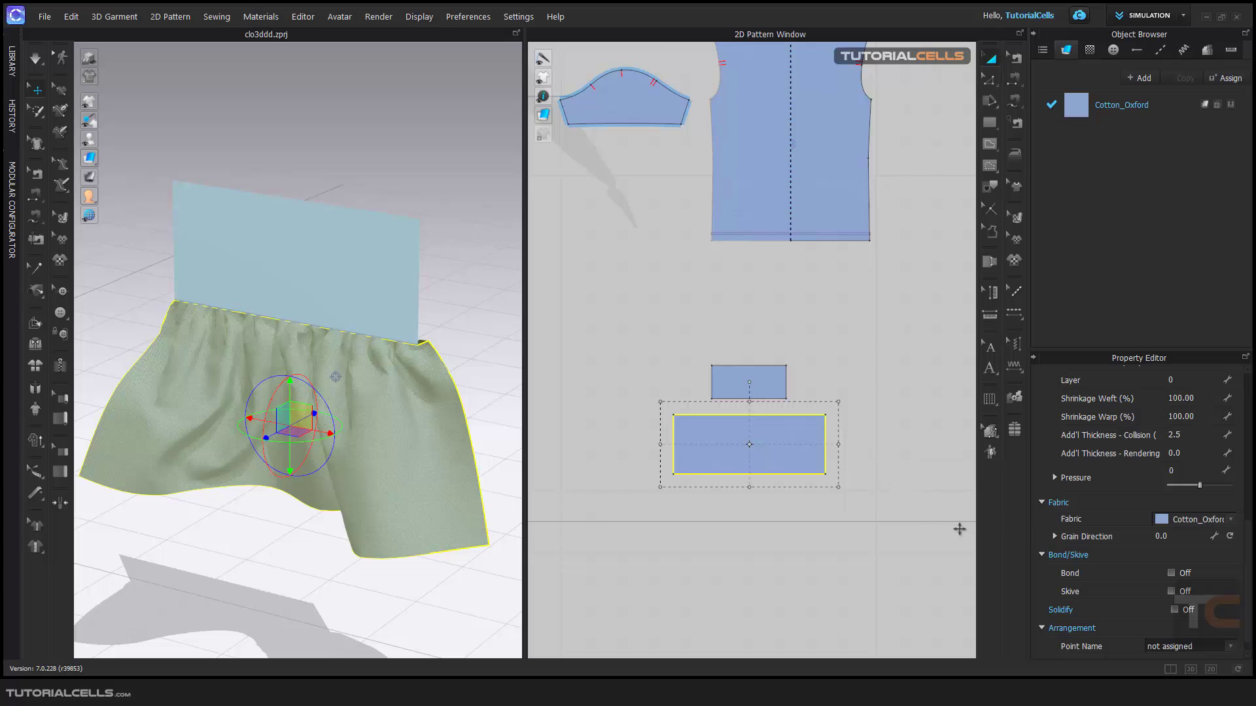
scroll(804, 444, up, 2)
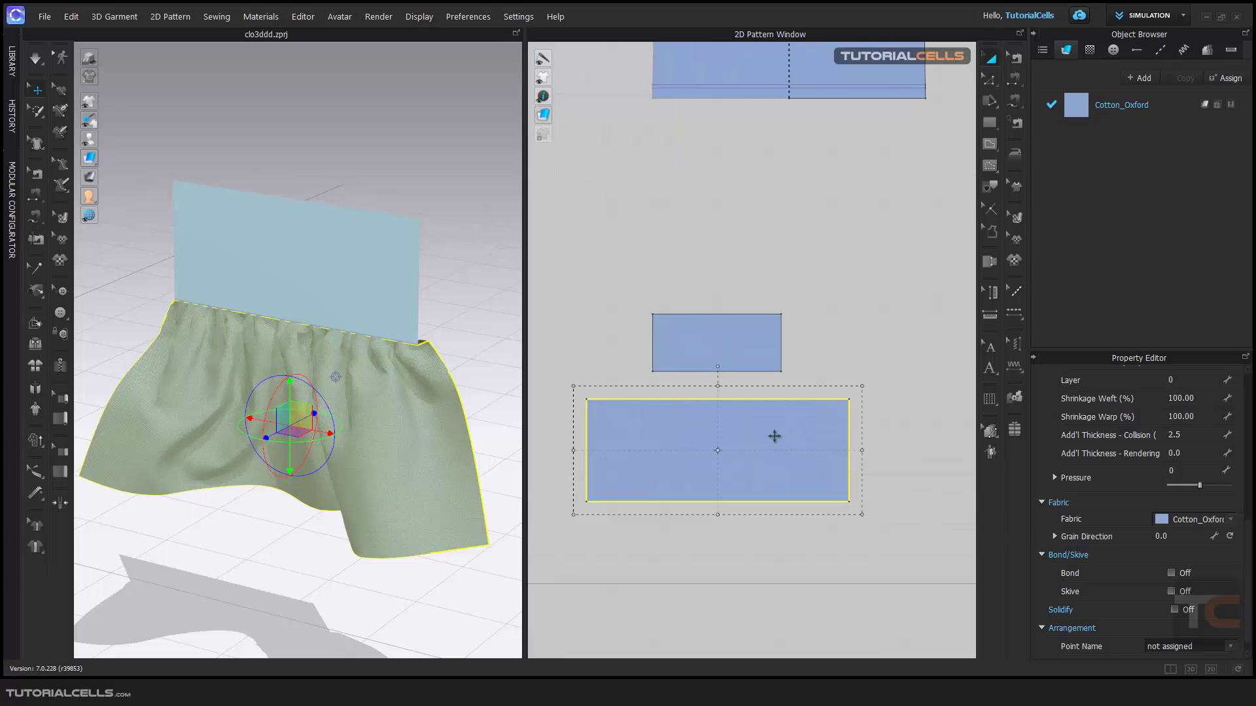
right_drag(763, 437, 788, 430)
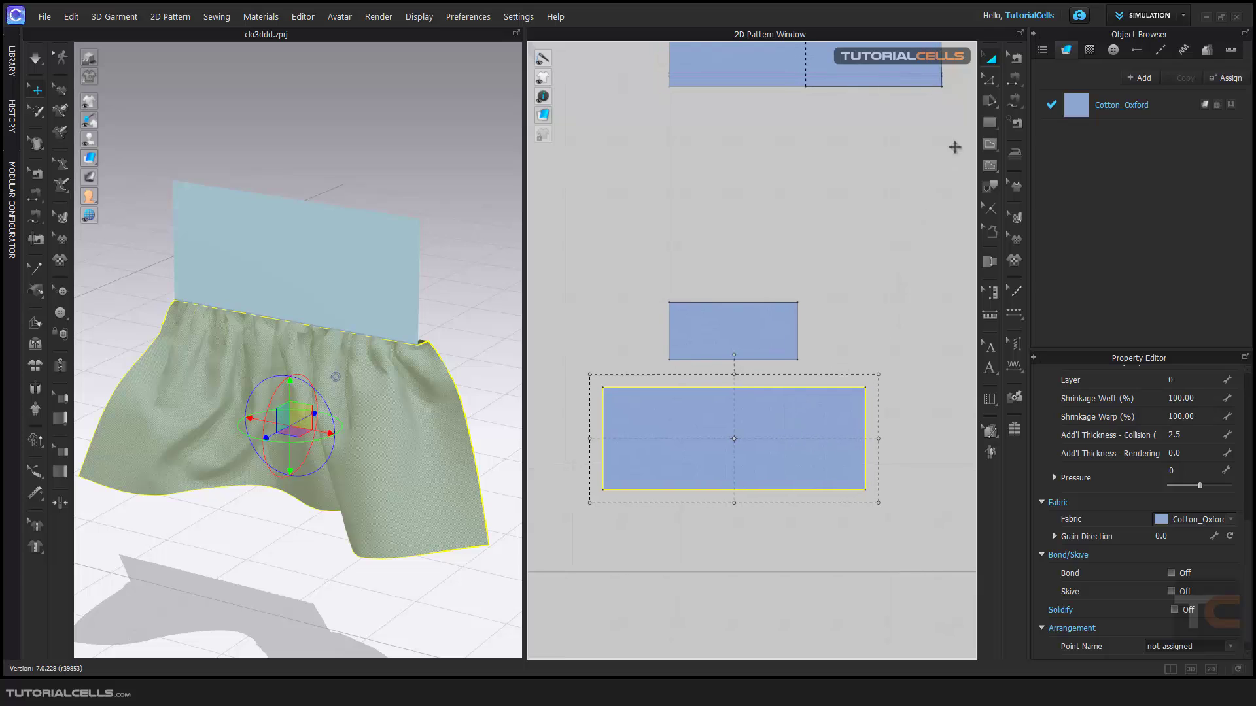
- Draw an internal rectangle across the top band of the lower skirt pattern
click(989, 146)
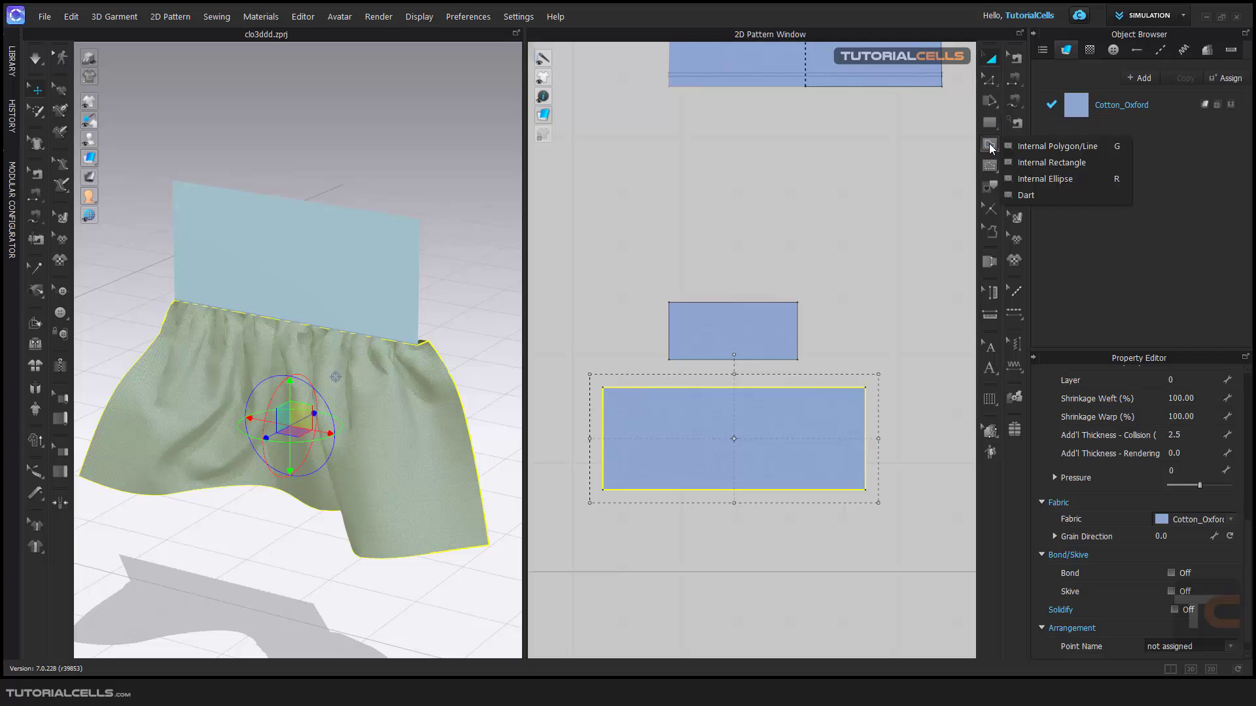
click(1023, 169)
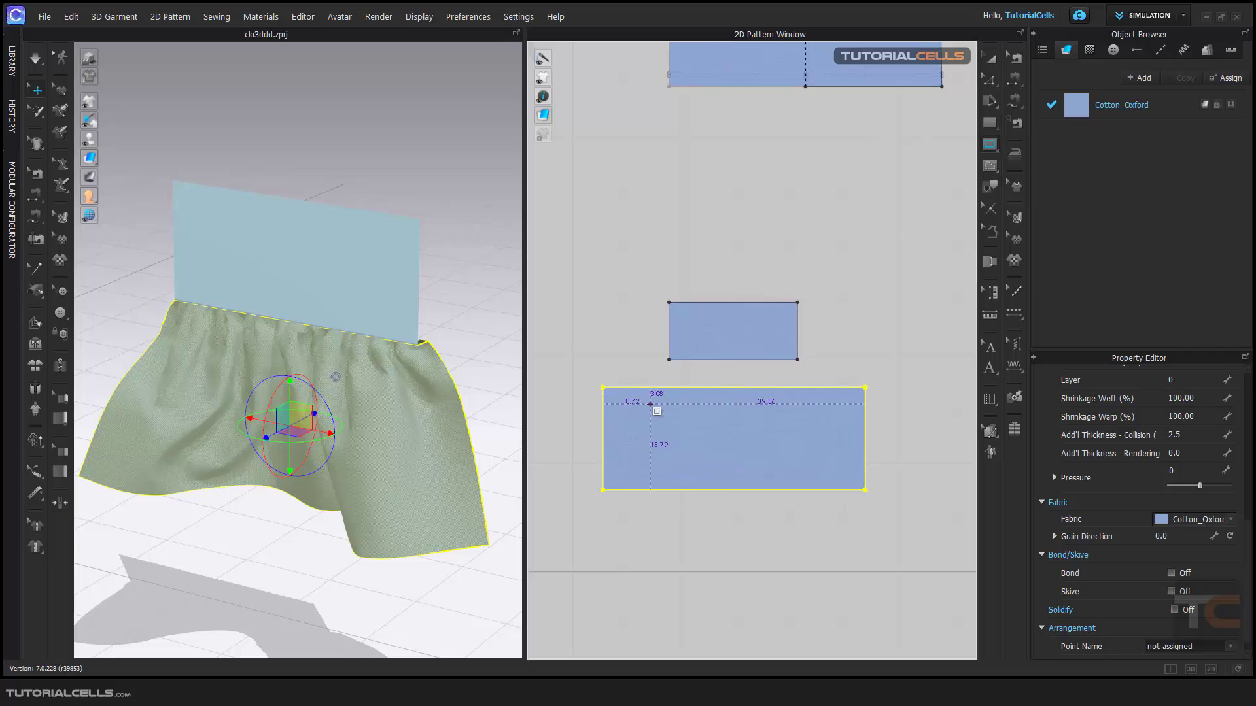
drag(615, 433, 886, 375)
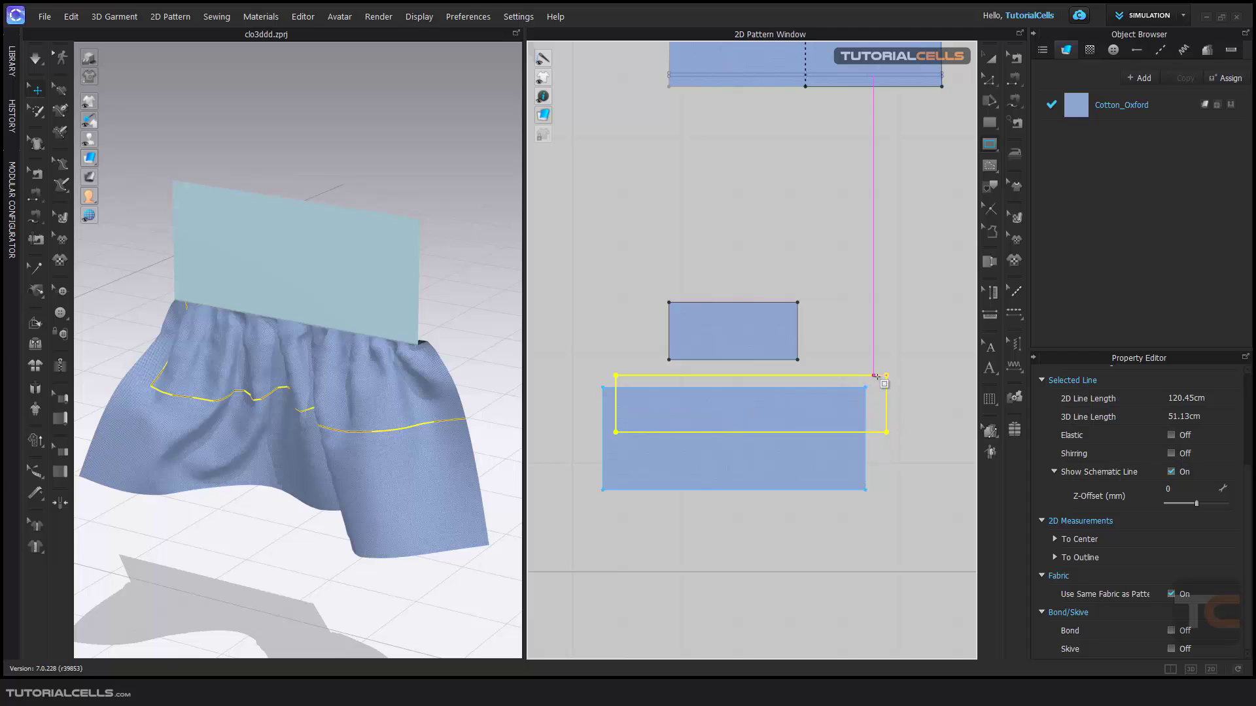
- Inspect the 51.28 × 10.47 cm band's corner and edges with Edit Curve Point
click(989, 79)
click(615, 376)
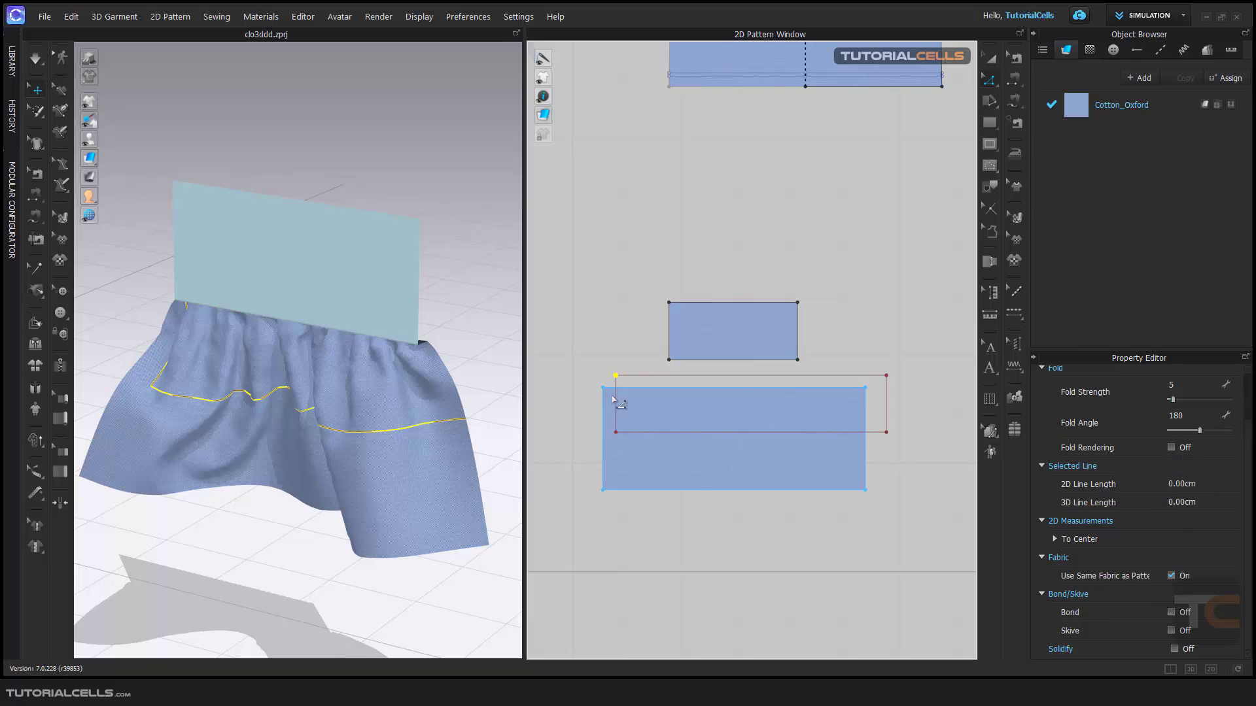
click(615, 401)
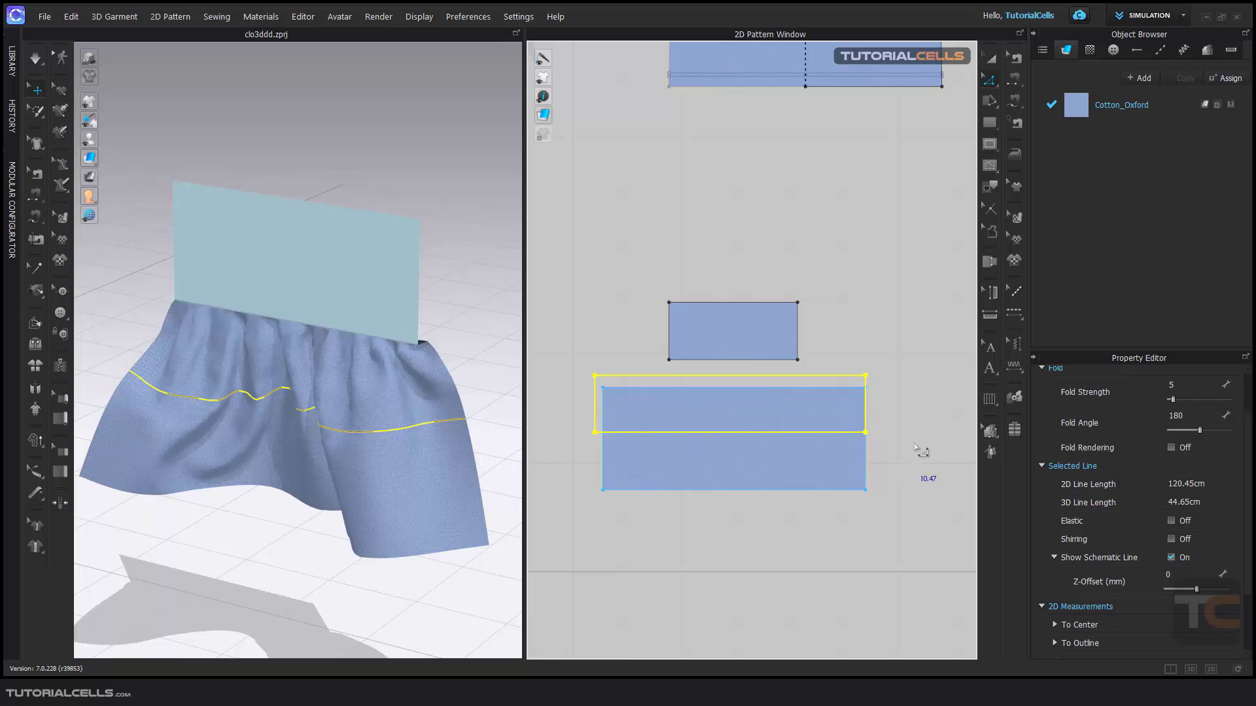
click(870, 400)
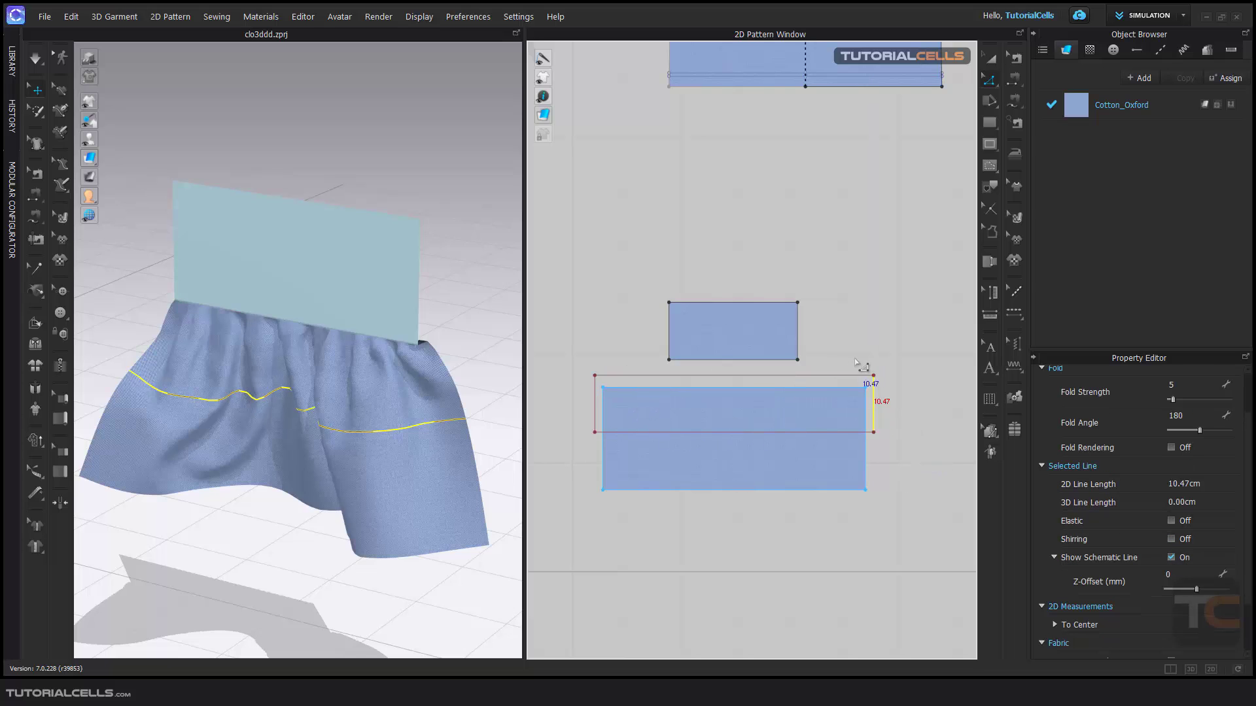
click(894, 433)
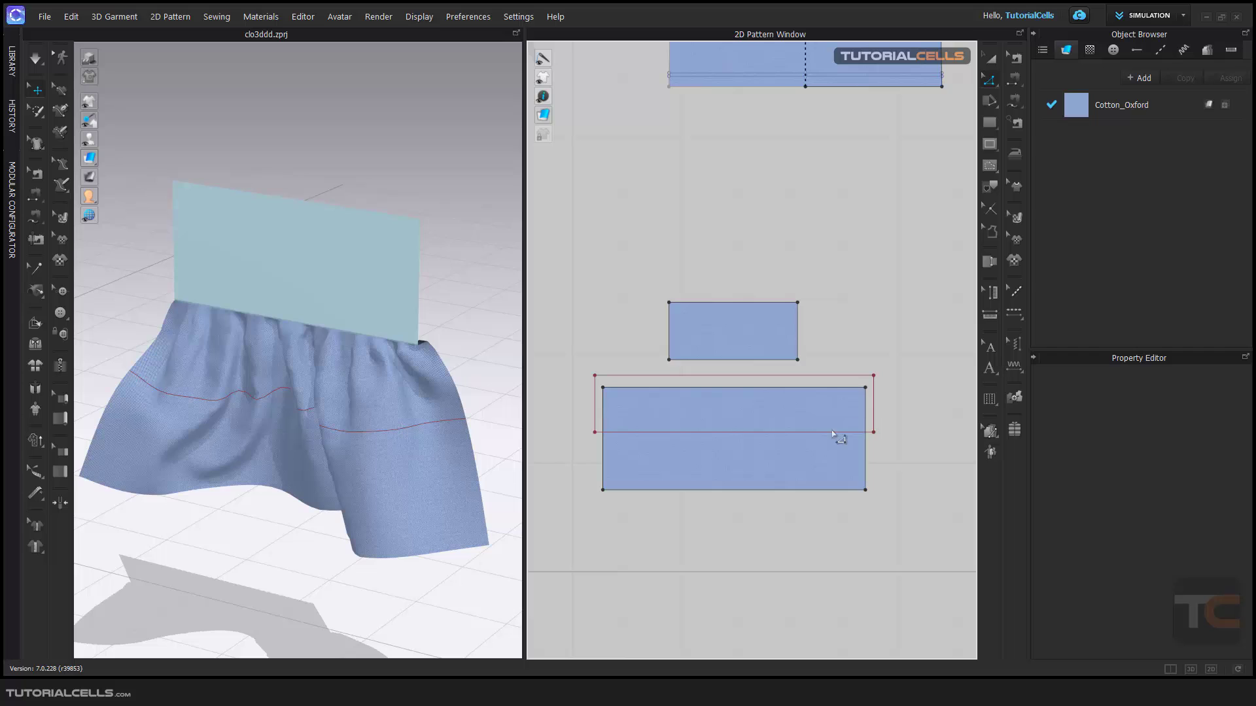
click(615, 376)
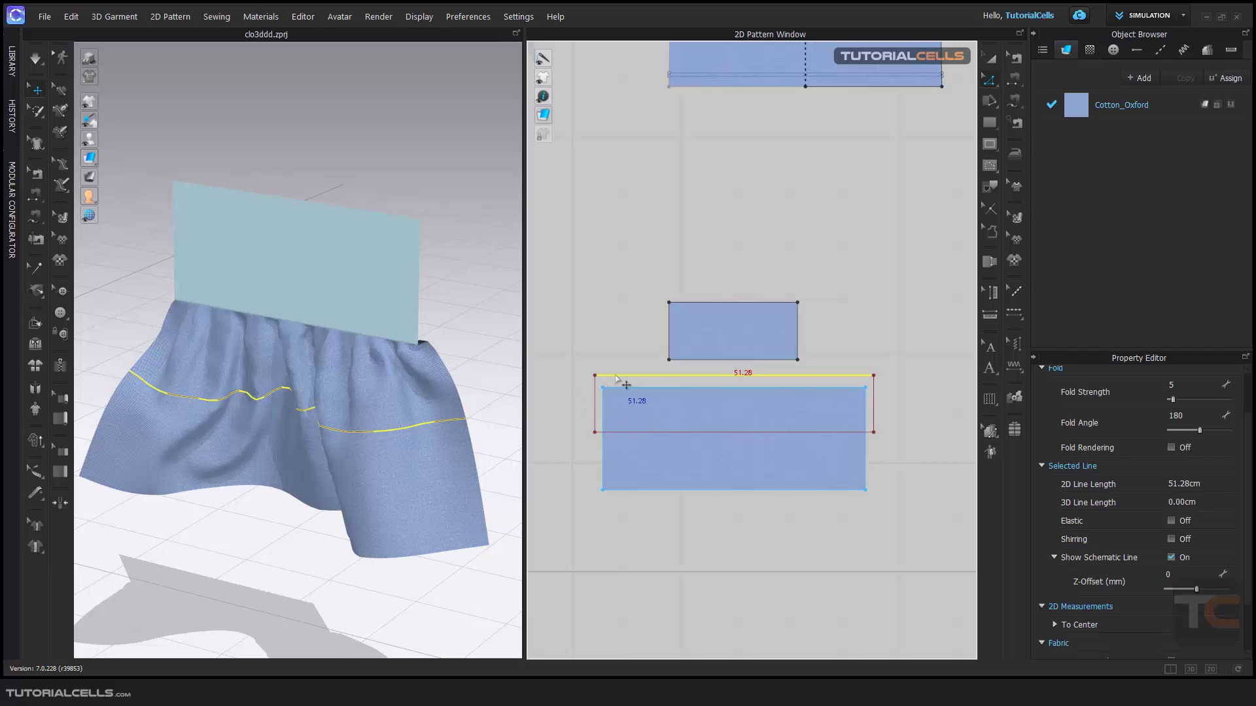
- Select the entire internal rectangle line and show its Bond/Skive settings, both off
double_click(615, 376)
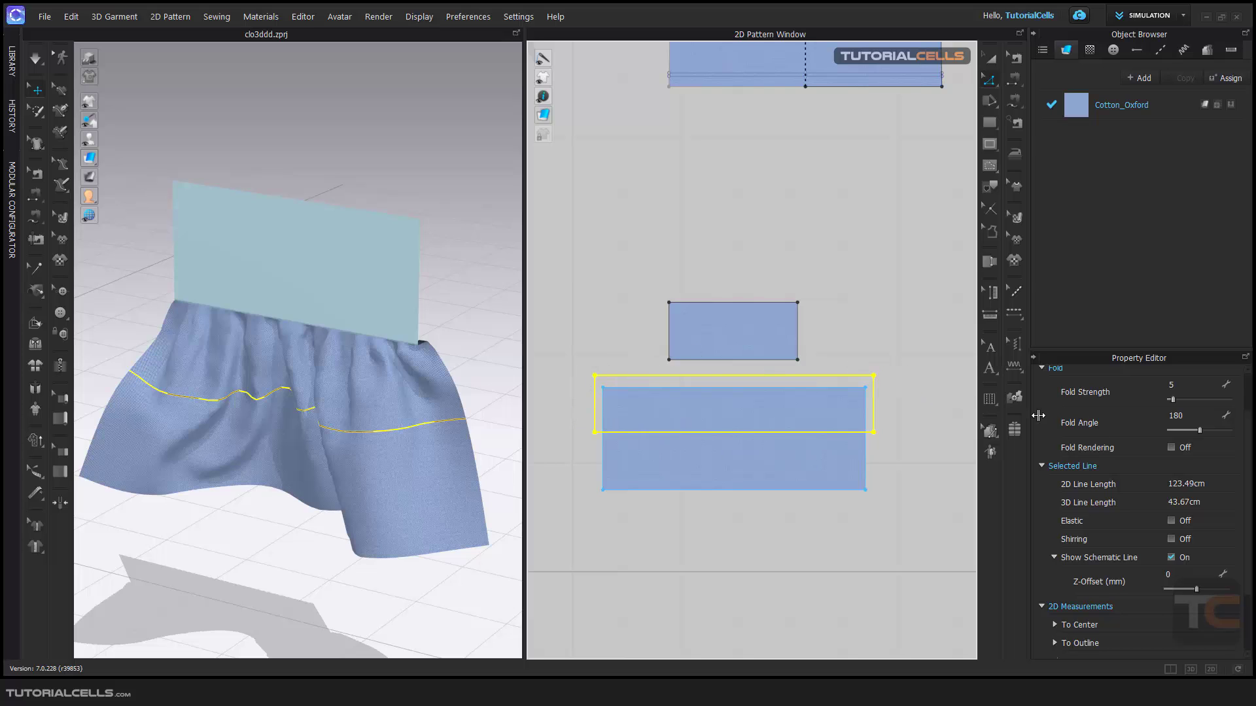
scroll(1235, 538, down, 3)
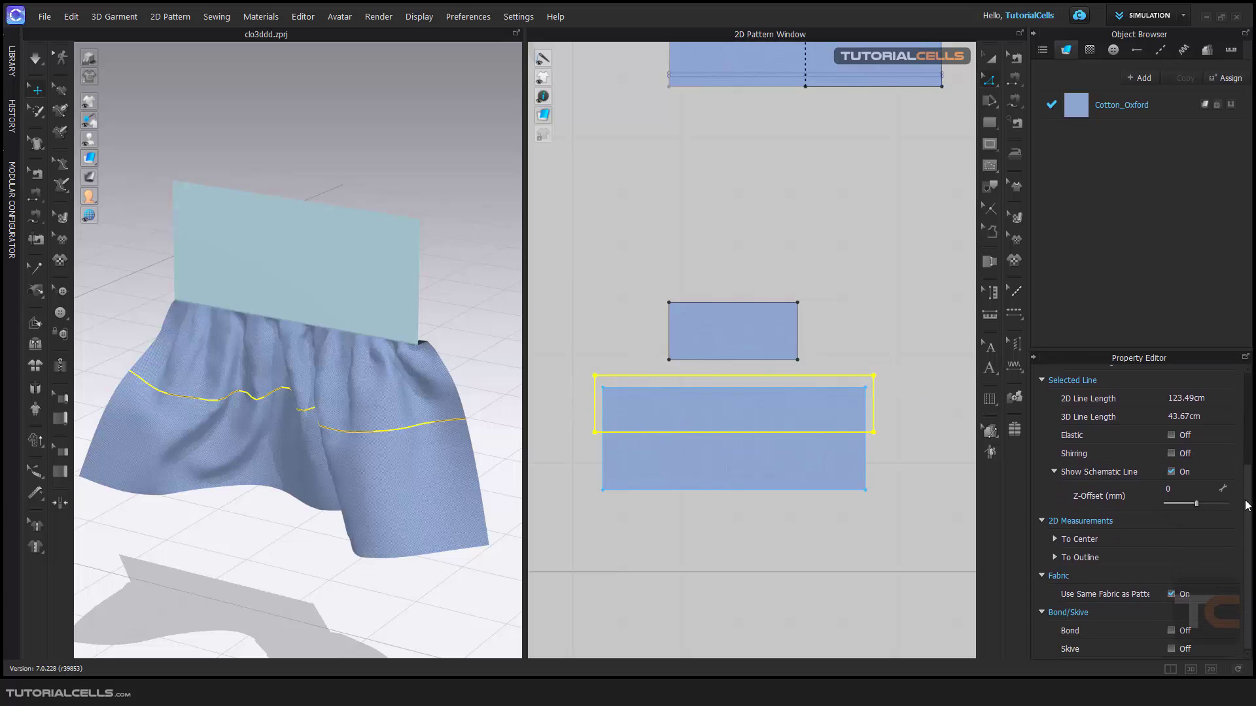
- Turn on Bond for the band line using the Fusible (Common) preset
click(1171, 630)
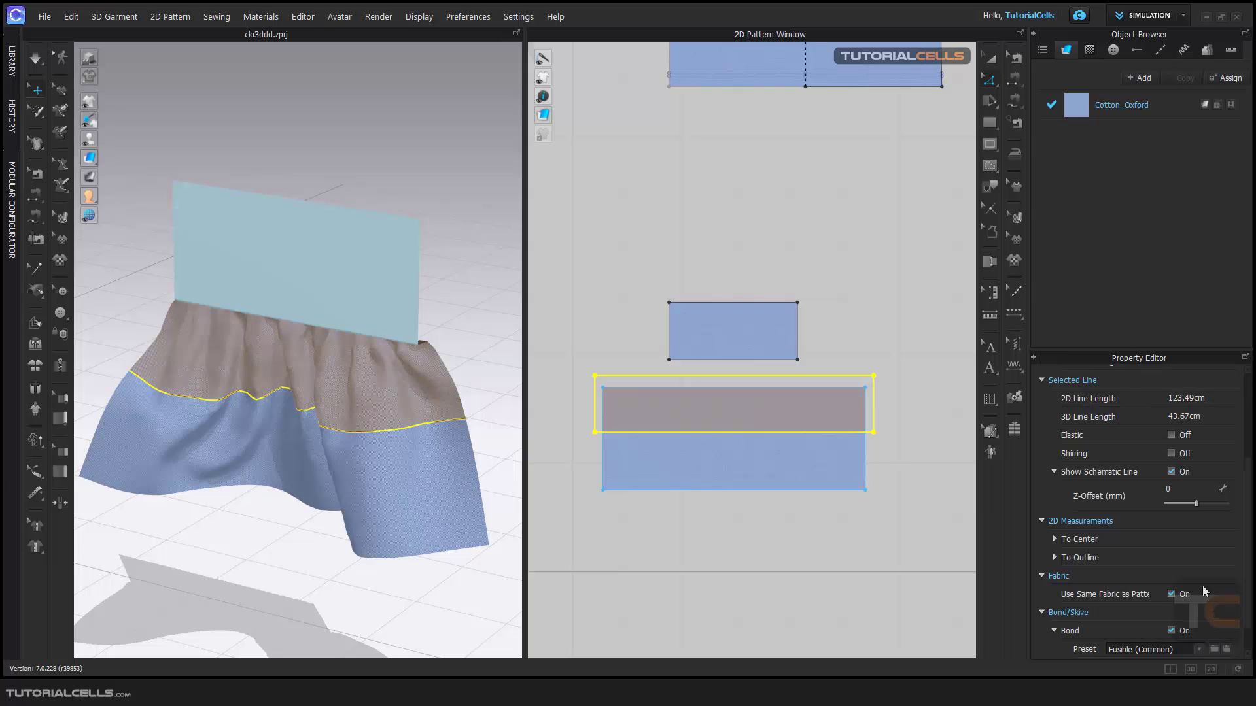
scroll(1249, 530, down, 1)
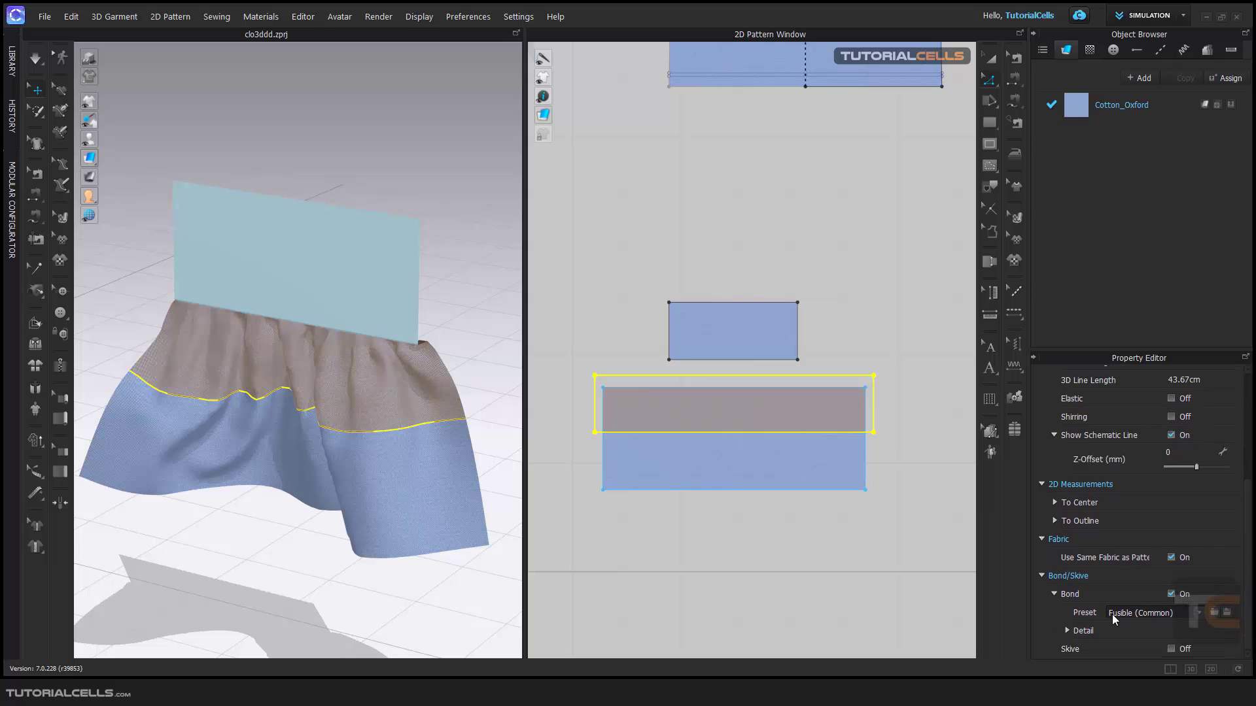
click(1186, 613)
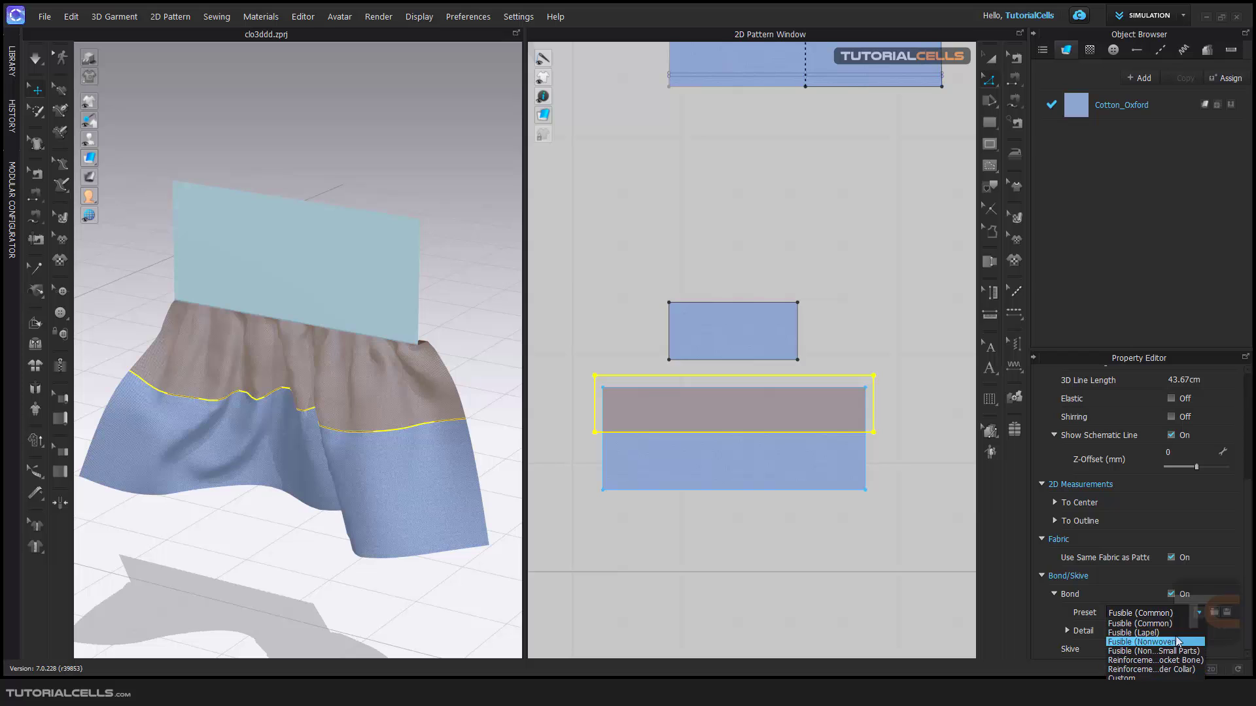
click(1218, 611)
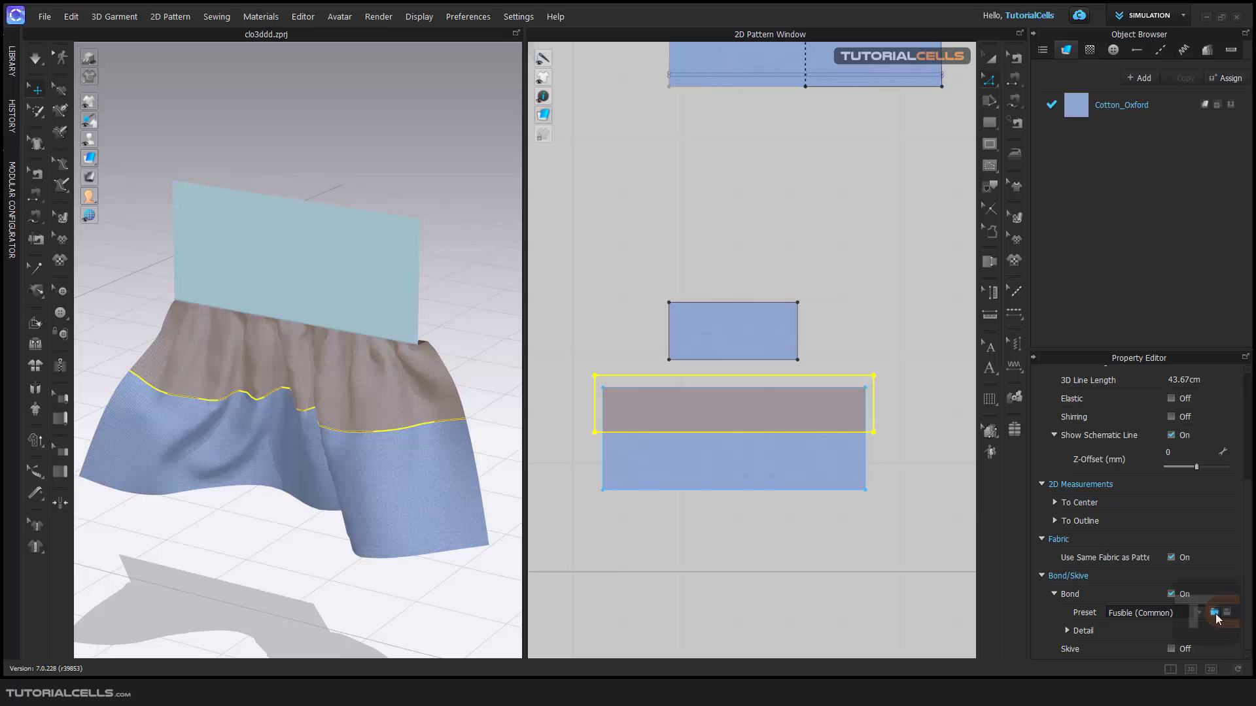
- Expand the Bond Detail to review stiffness values such as Stretch-Warp 34 and Bending-Warp 20
click(1066, 631)
scroll(1076, 625, down, 3)
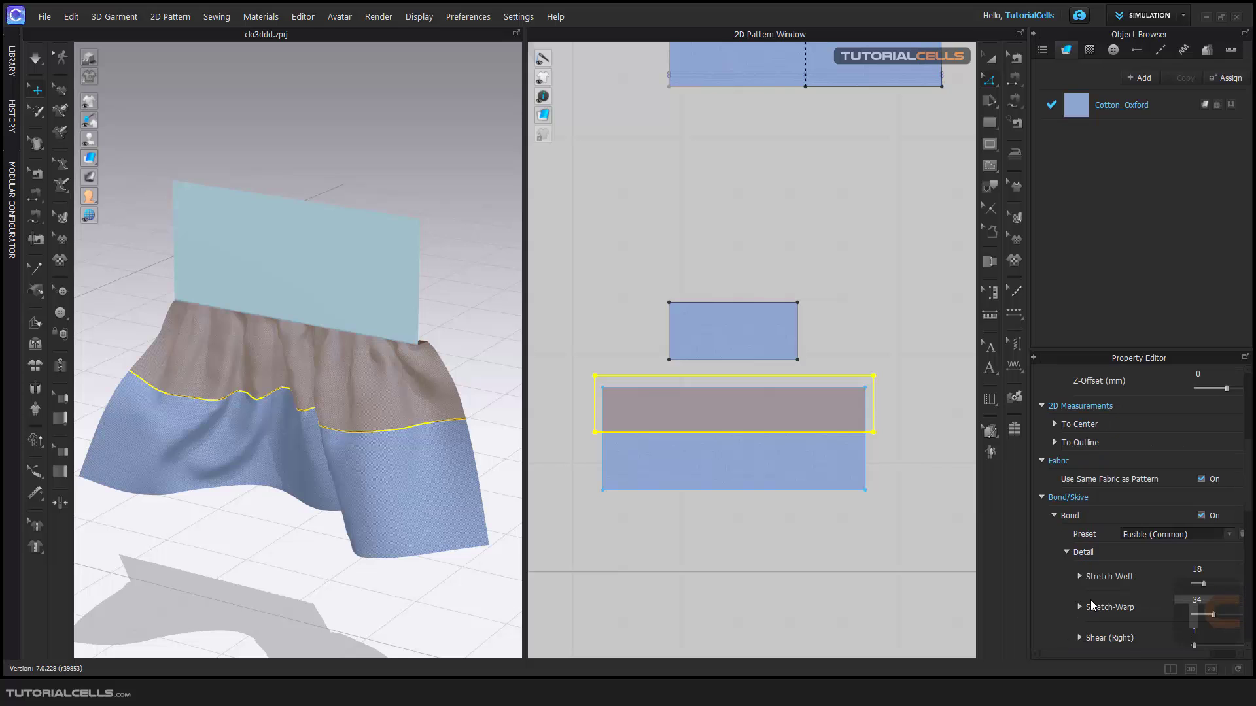
scroll(1092, 593, down, 3)
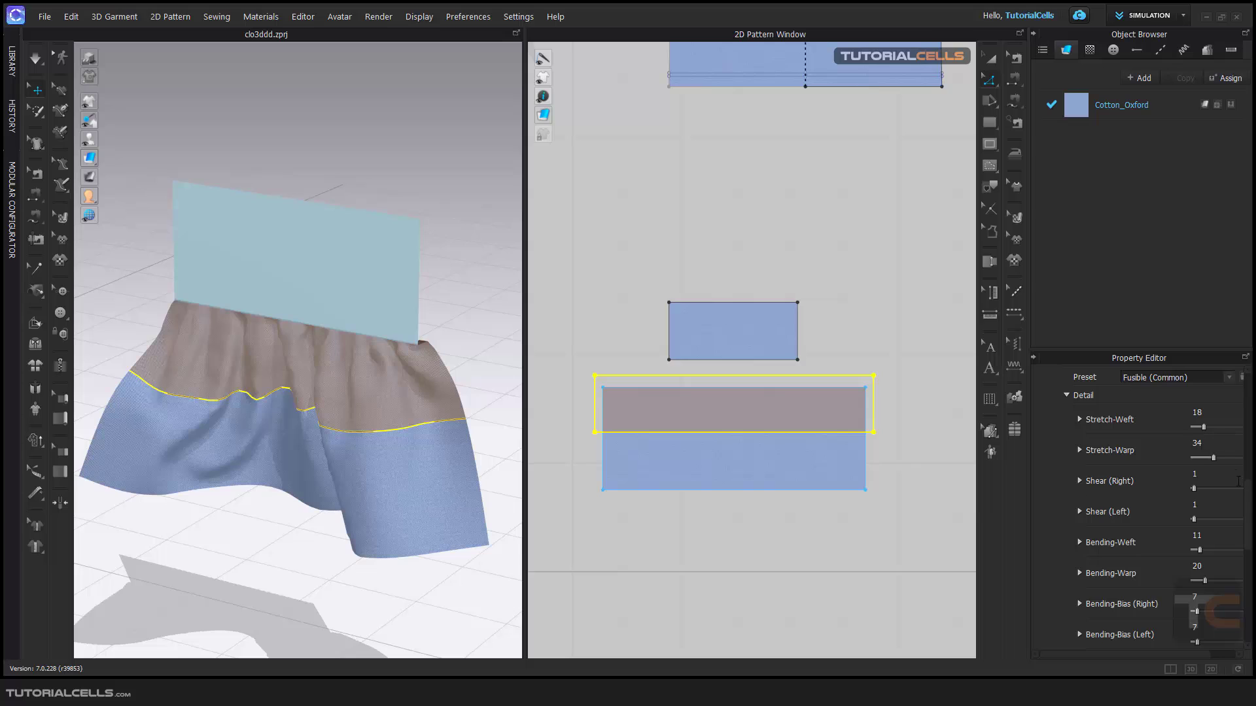
scroll(1246, 499, down, 2)
scroll(1247, 504, up, 2)
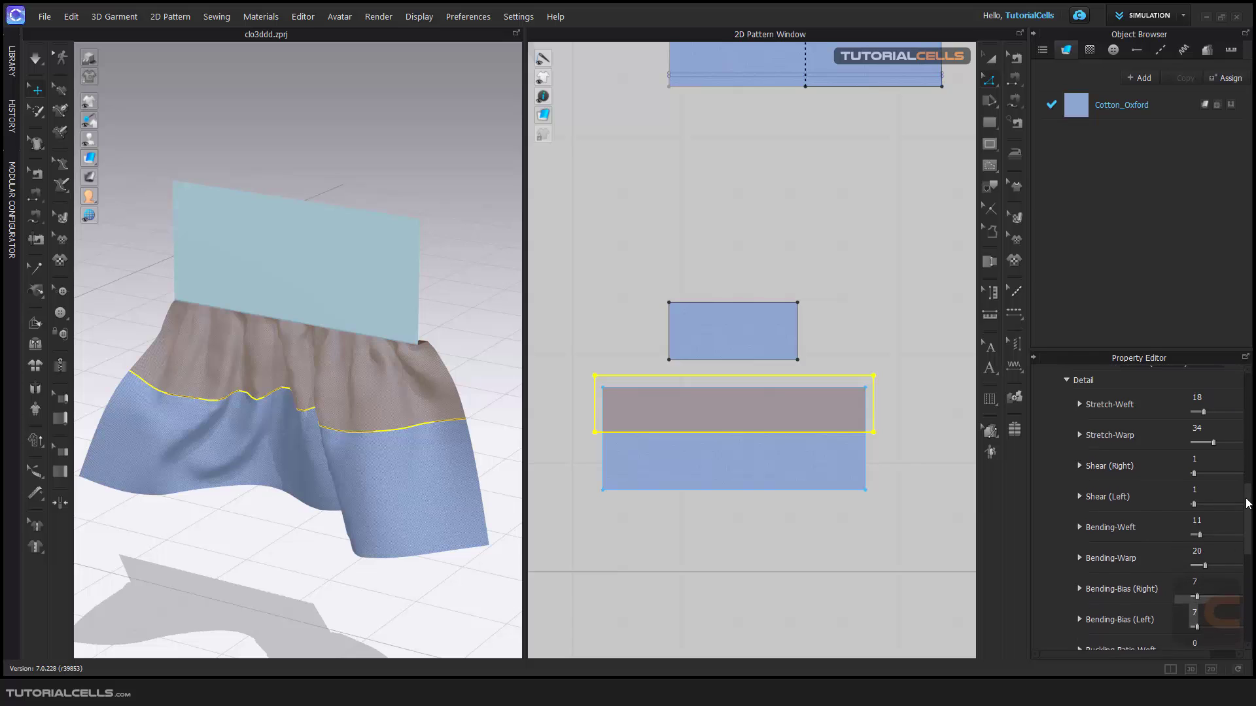
scroll(1247, 502, up, 2)
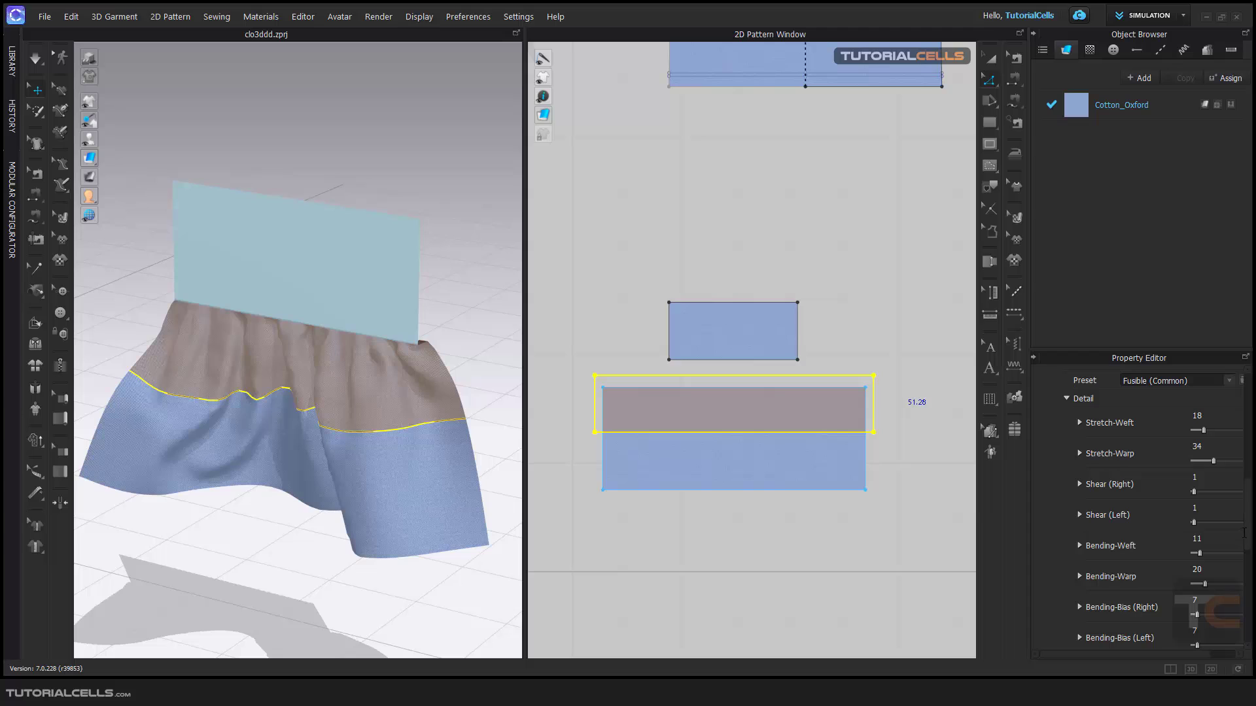
scroll(1130, 538, down, 3)
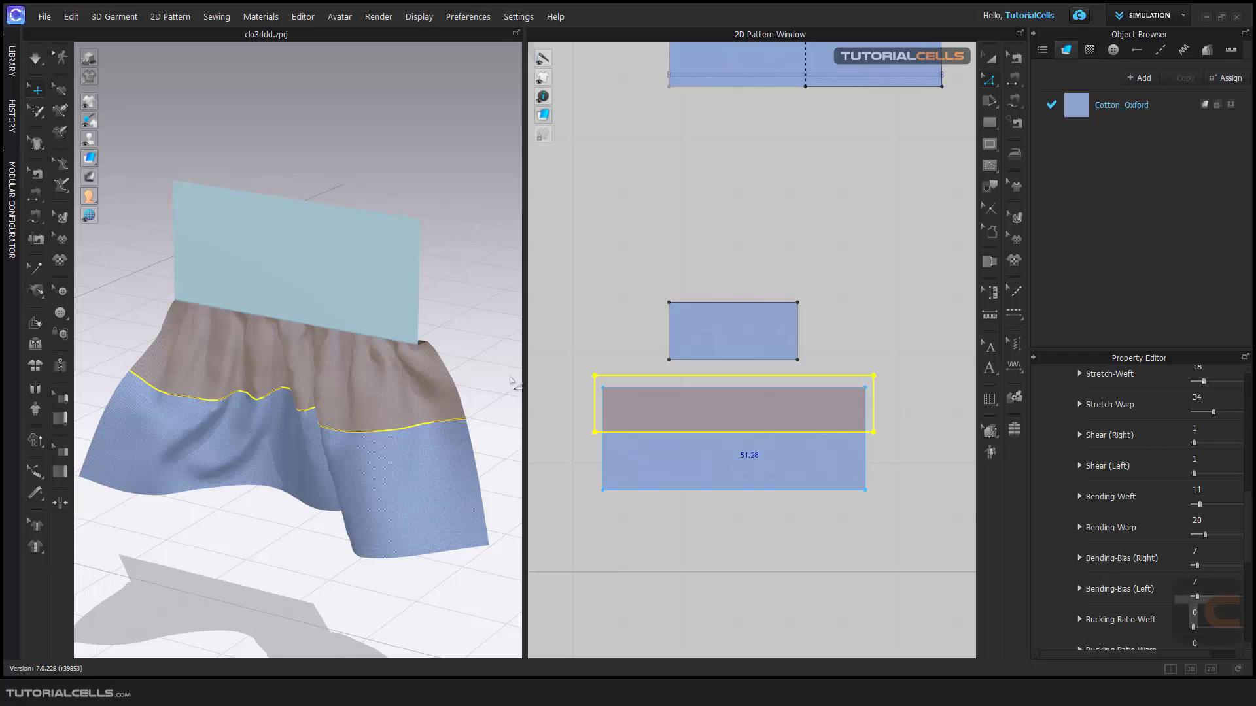
- Set the bond's Bending-Weft to 50 and Bending-Warp to 100, making the preset Custom
scroll(1096, 526, down, 2)
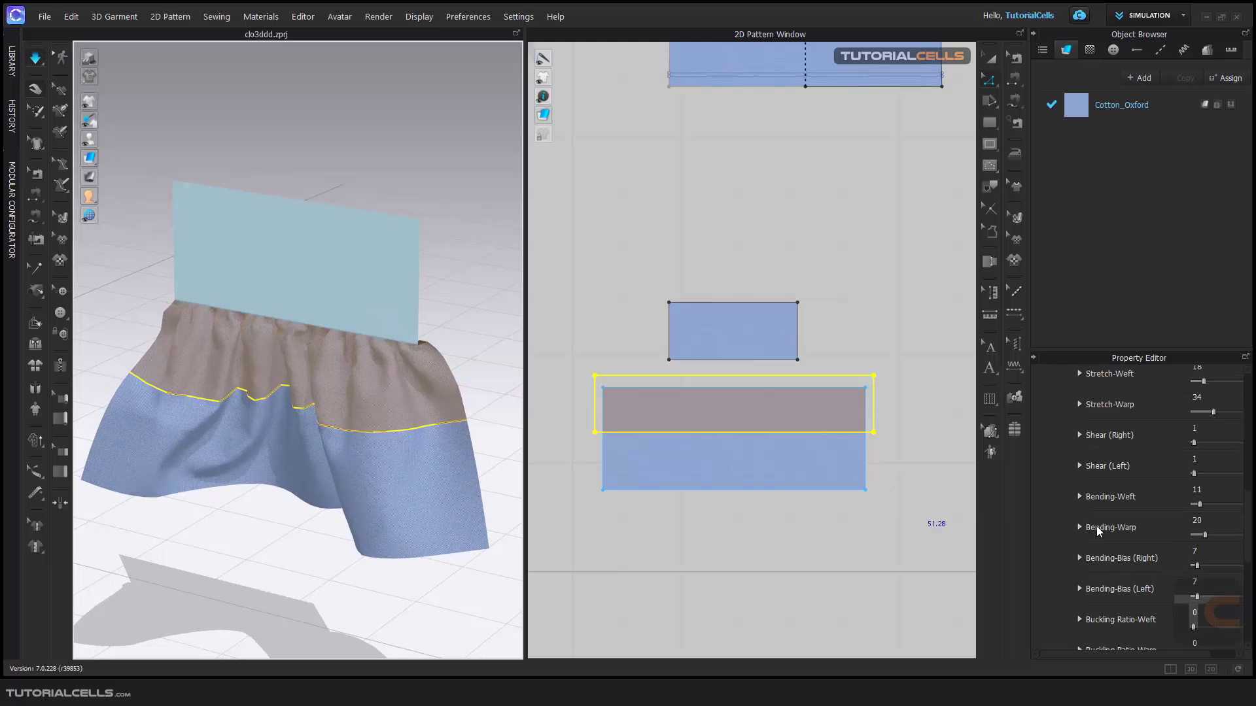
double_click(1197, 490)
text(50)
key(Return)
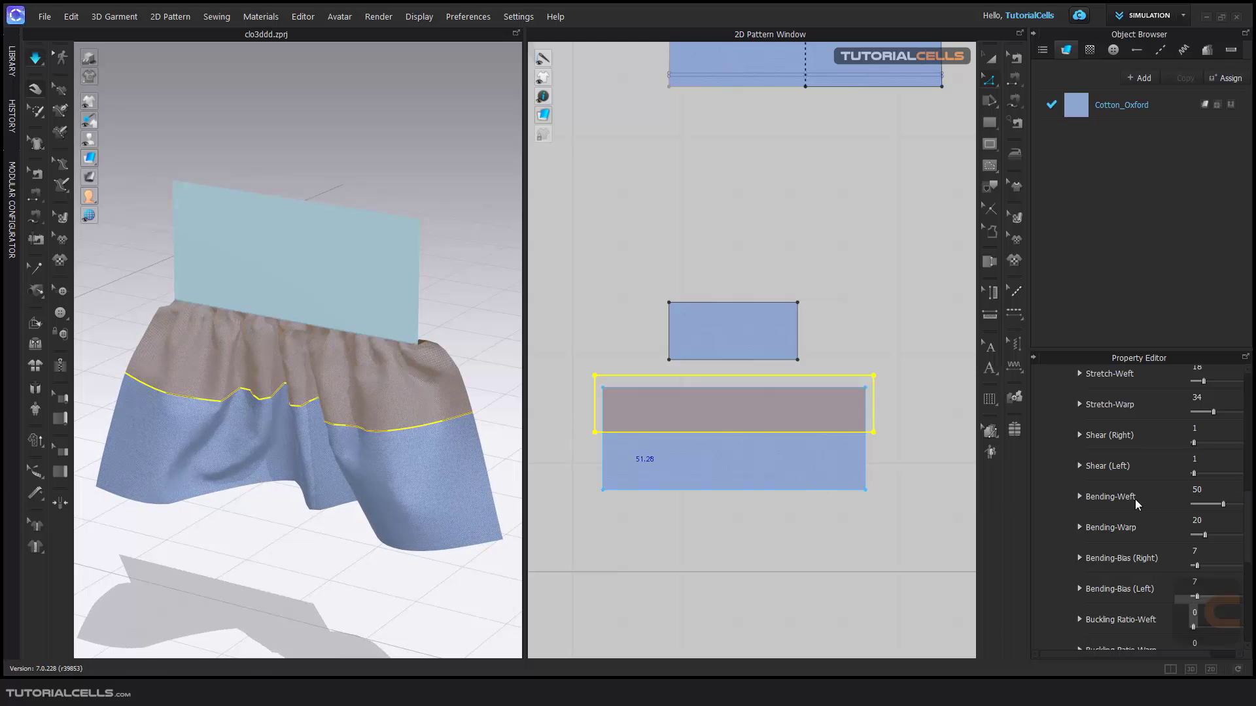
double_click(1196, 520)
text(100)
key(Return)
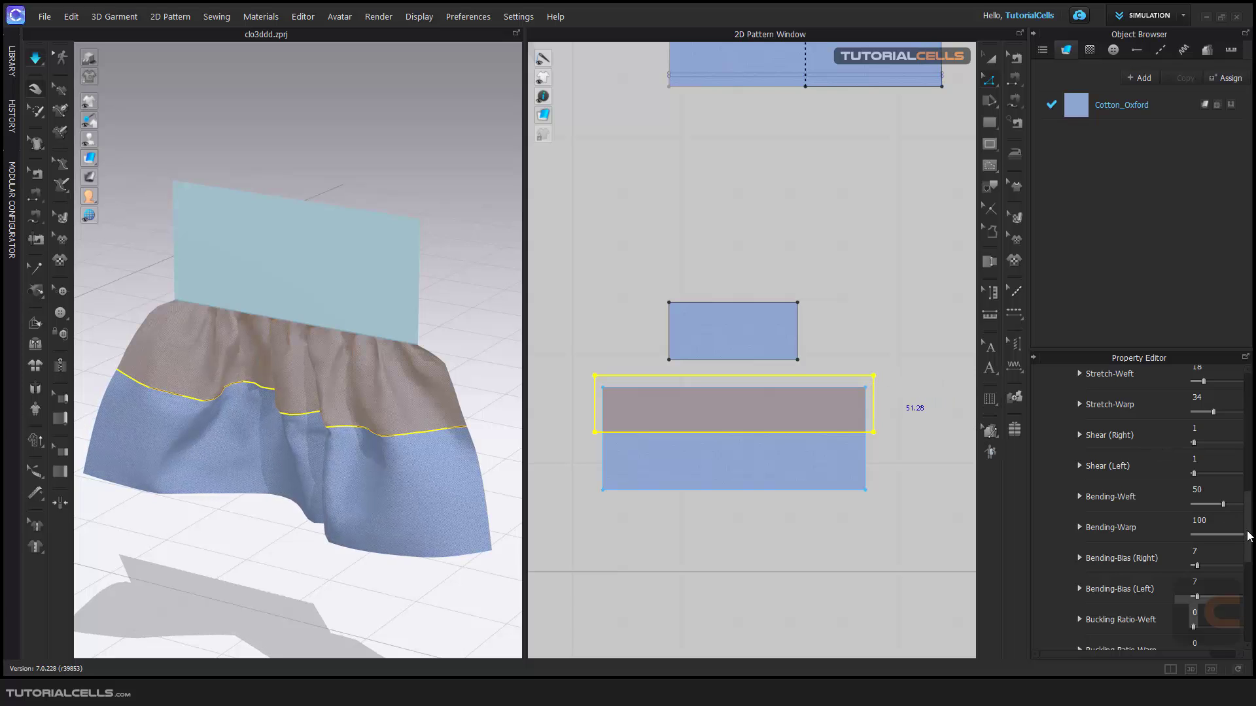
scroll(1250, 492, up, 2)
scroll(1250, 491, up, 4)
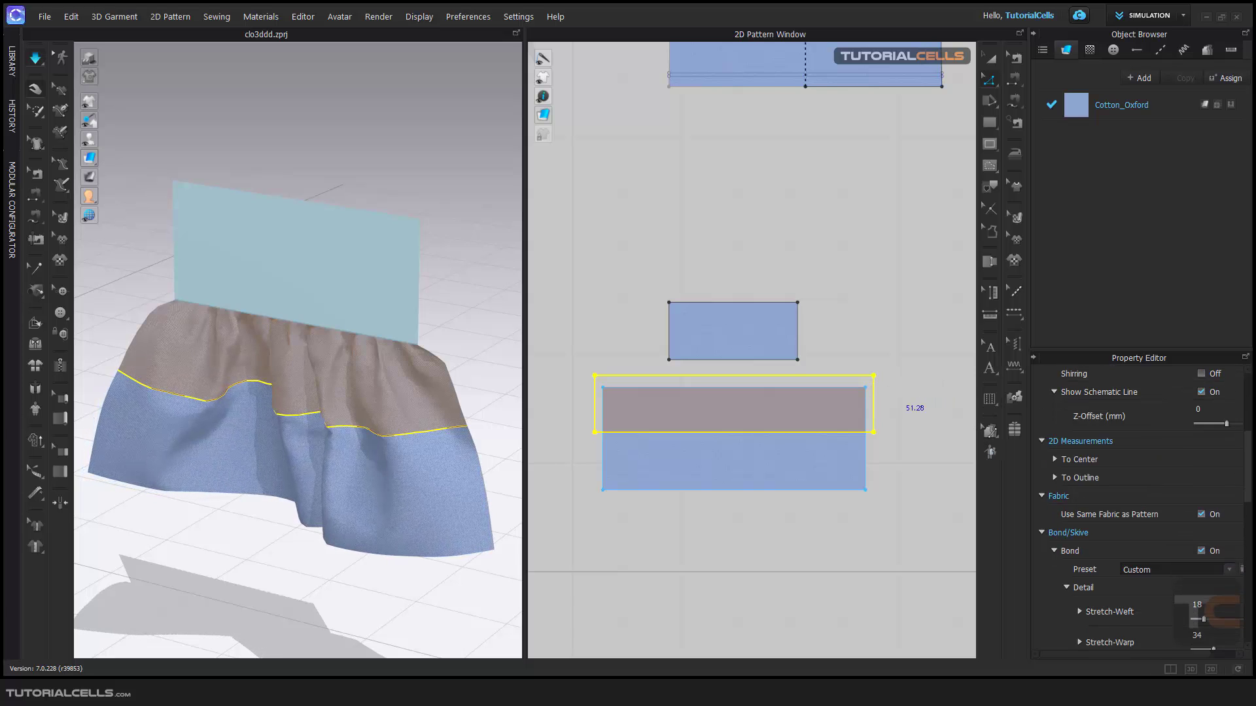
- Switch off Bond on the waist line, re-simulate the skirt, then turn on Skive
click(1201, 551)
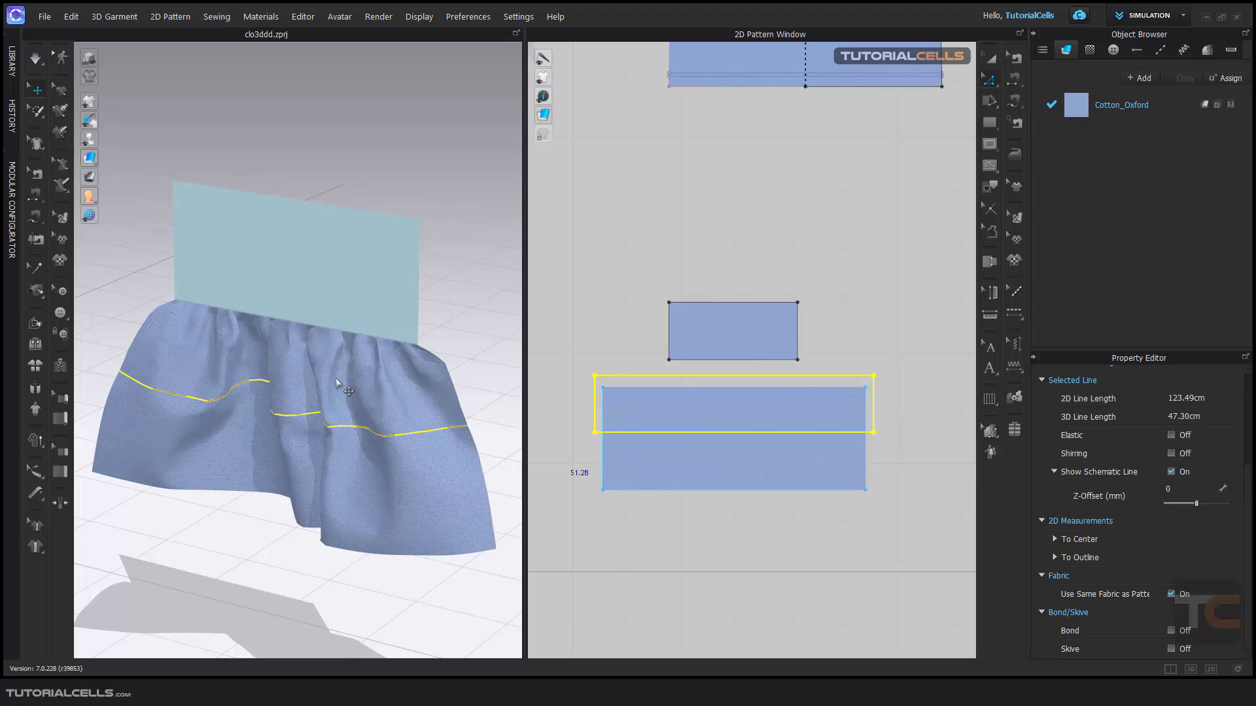
key(space)
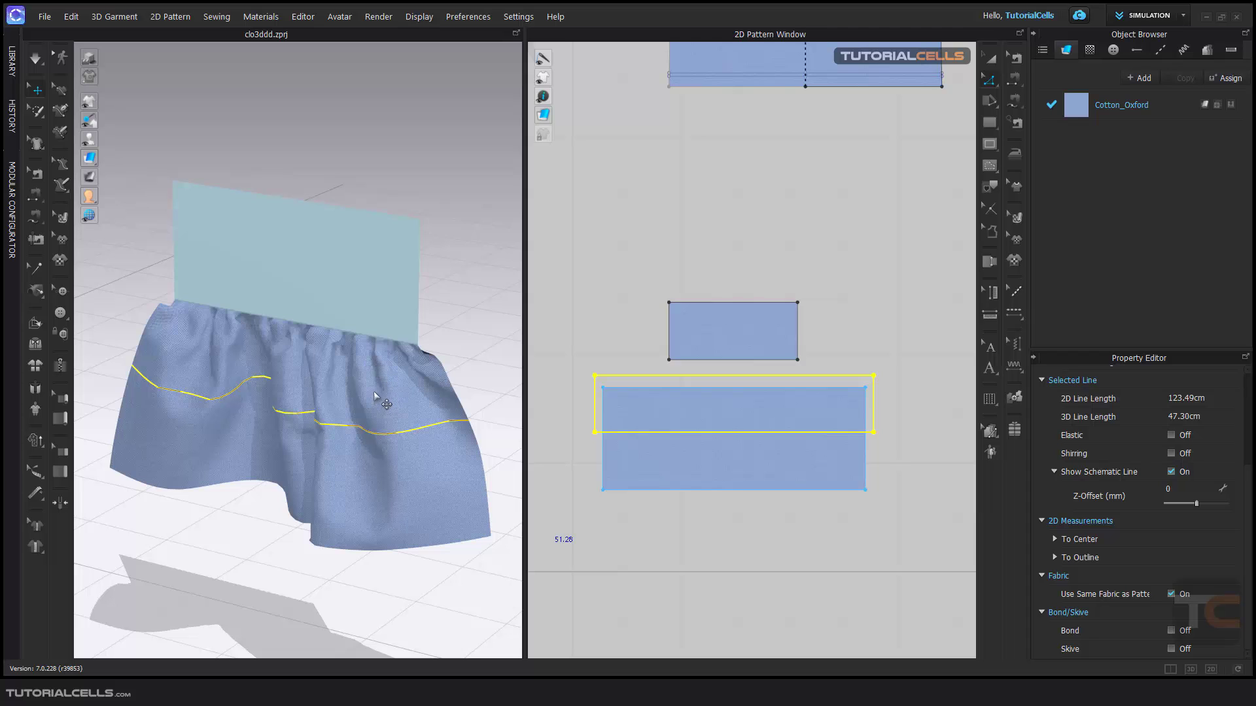
click(1171, 648)
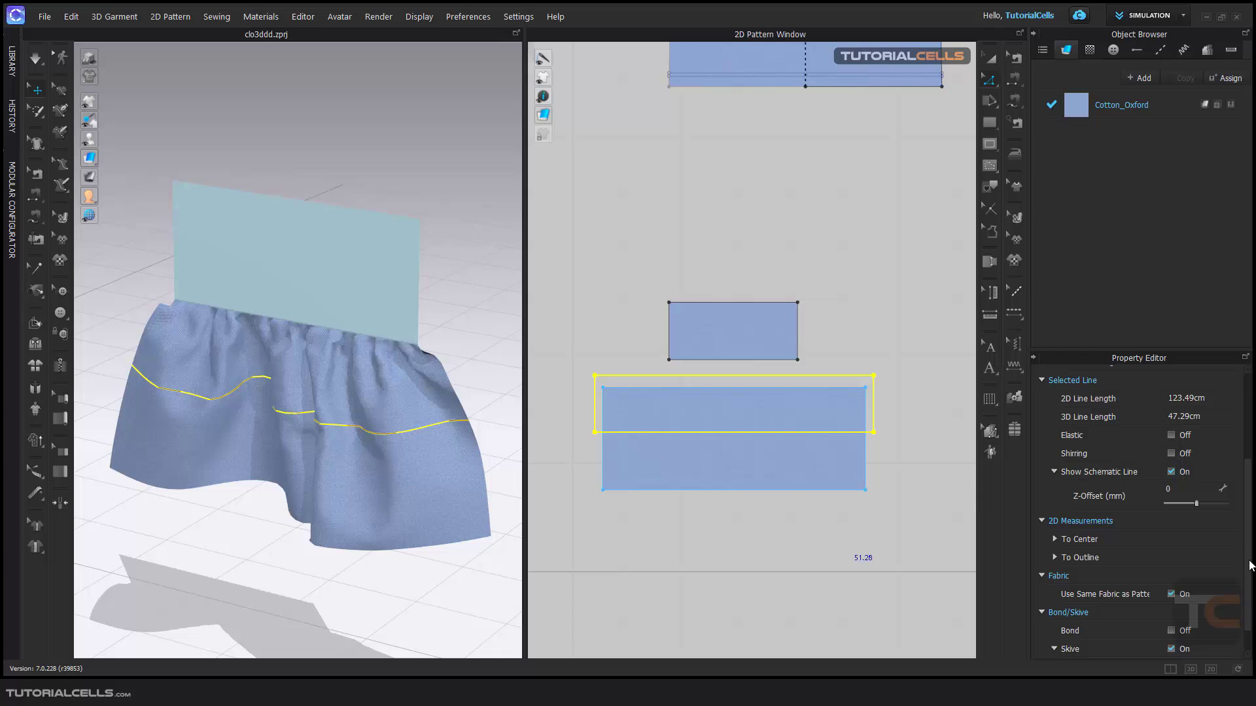
scroll(1249, 556, down, 2)
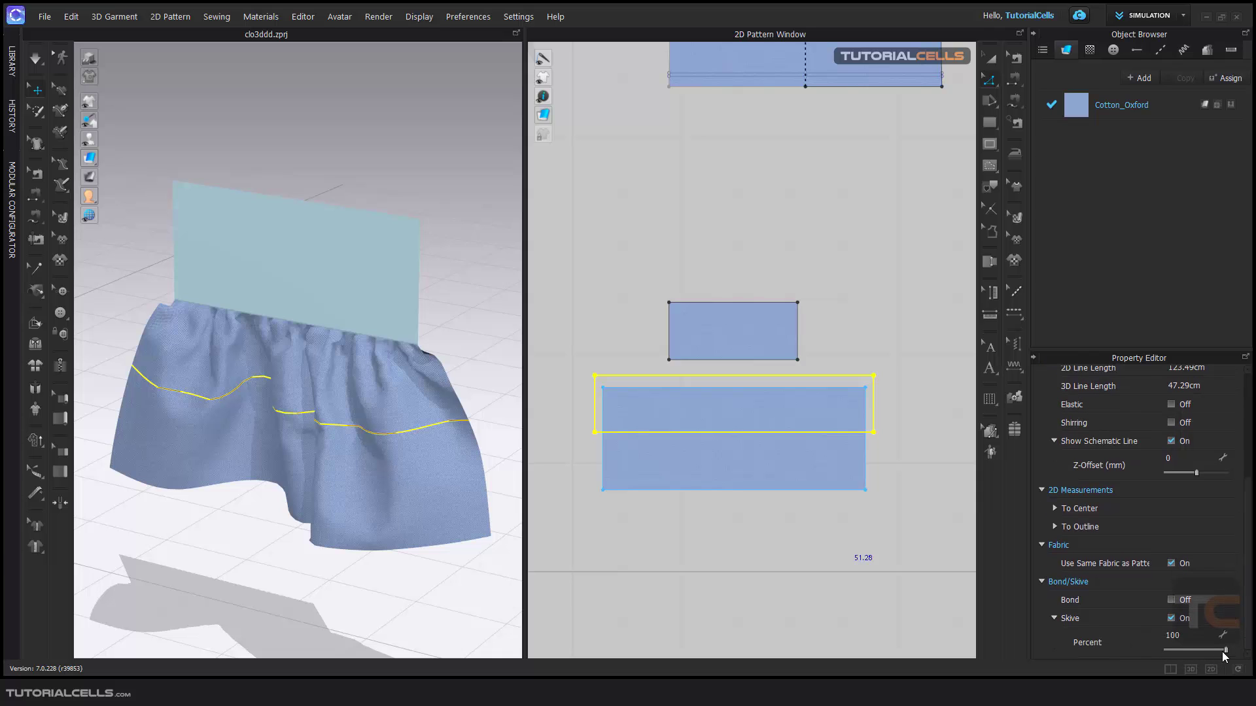
drag(1227, 652, 1174, 650)
click(280, 371)
key(space)
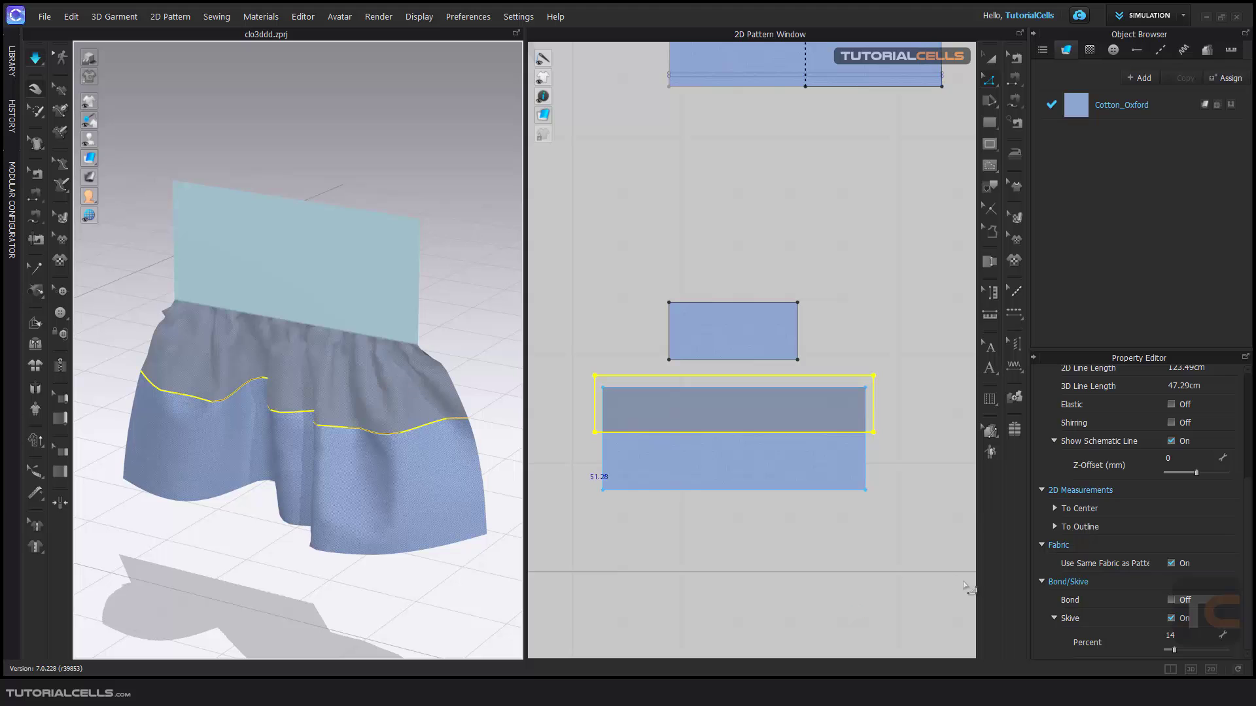
double_click(1170, 635)
text(1.0)
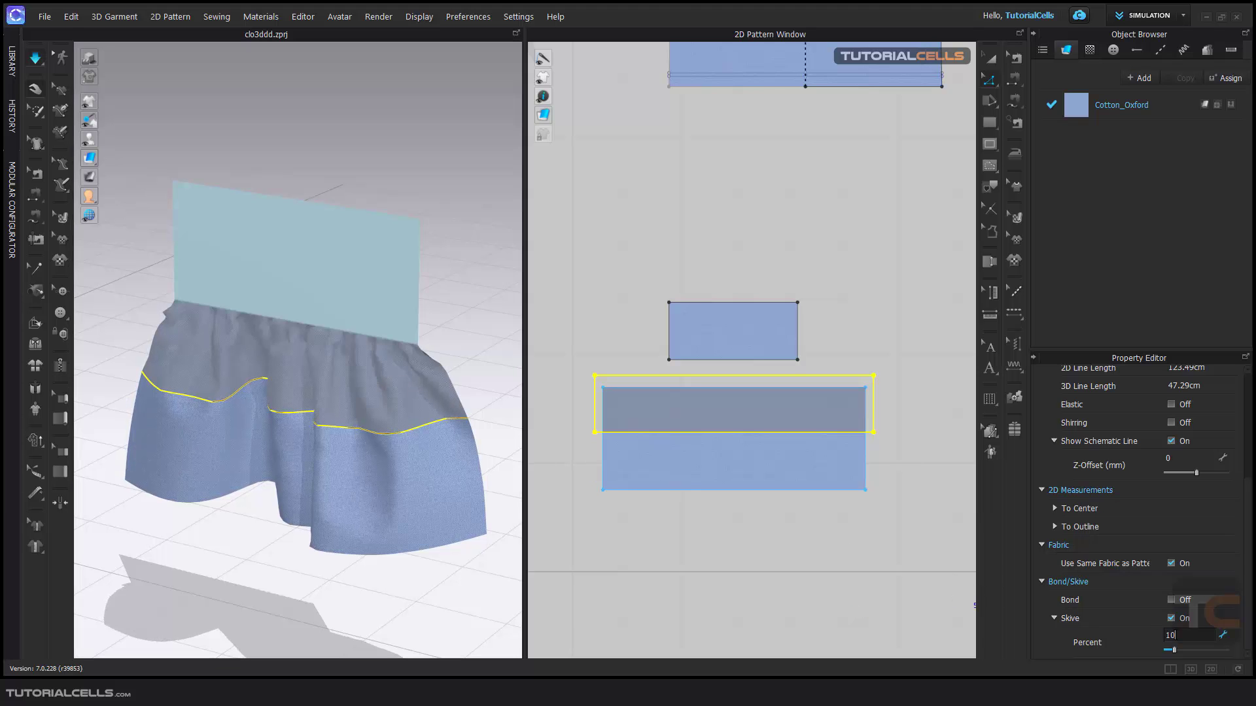
key(Return)
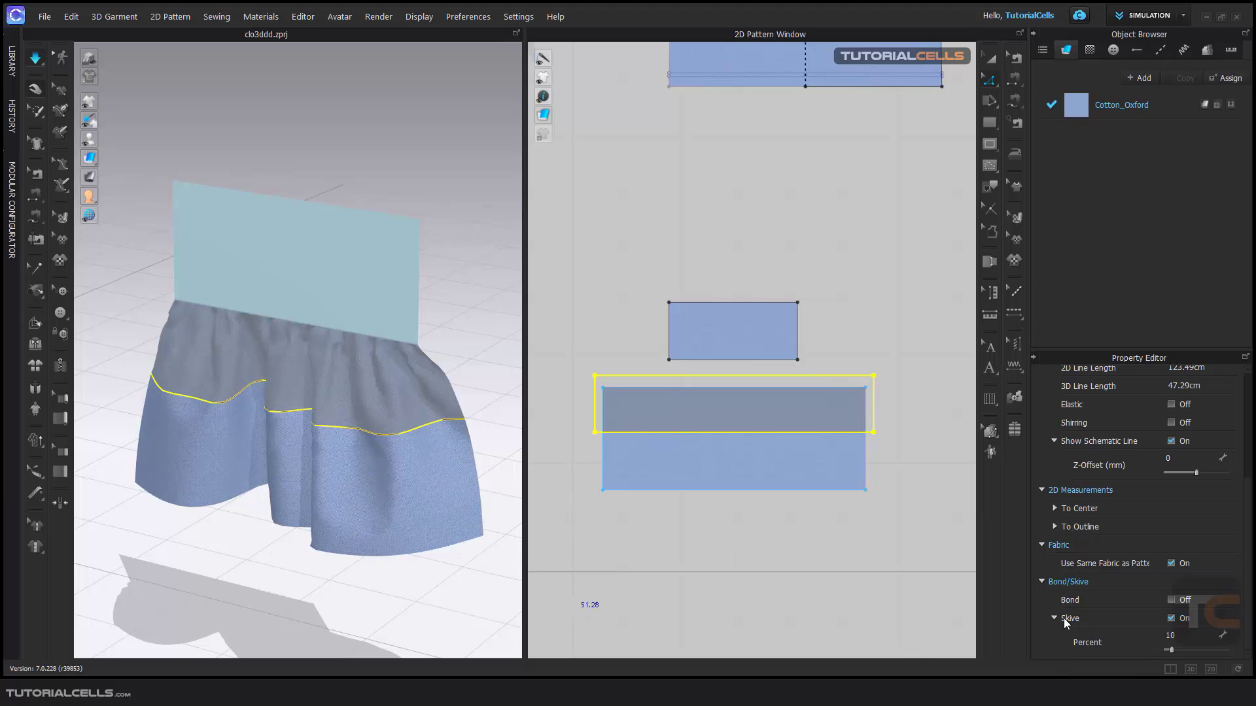
click(1171, 619)
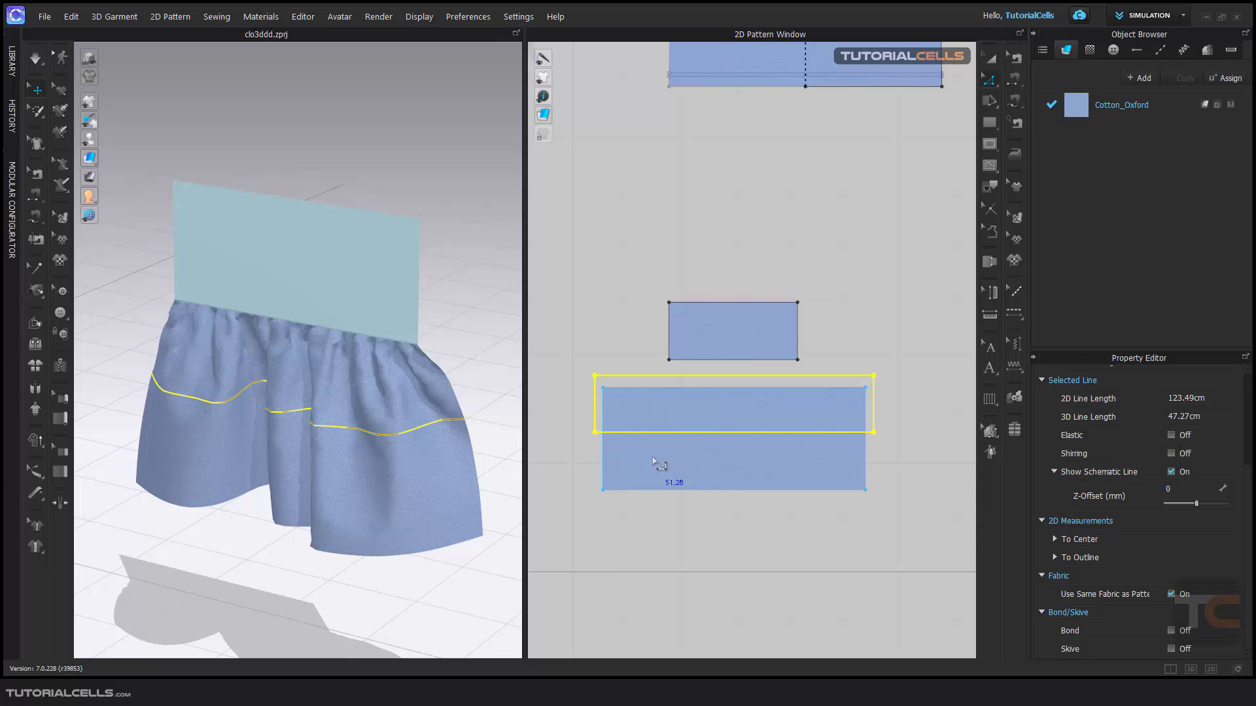
- Select the whole skirt piece, try Bond on it, then switch that Bond off
key(Escape)
click(991, 59)
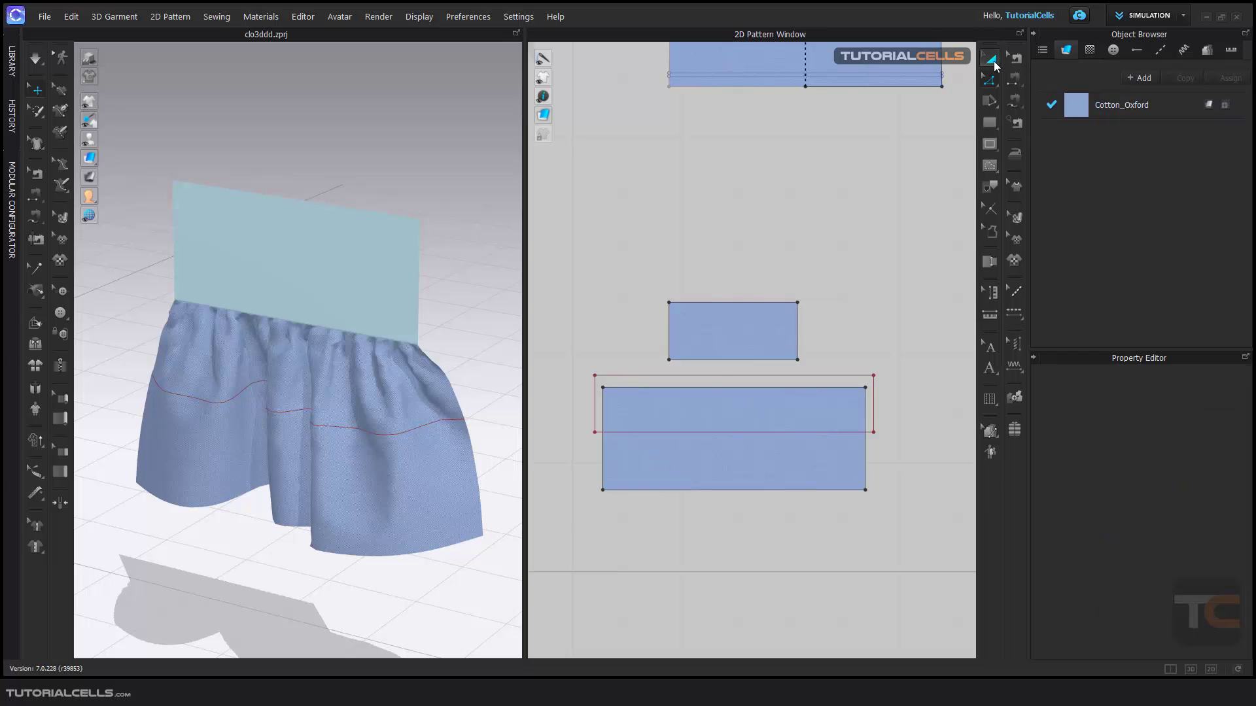
click(794, 451)
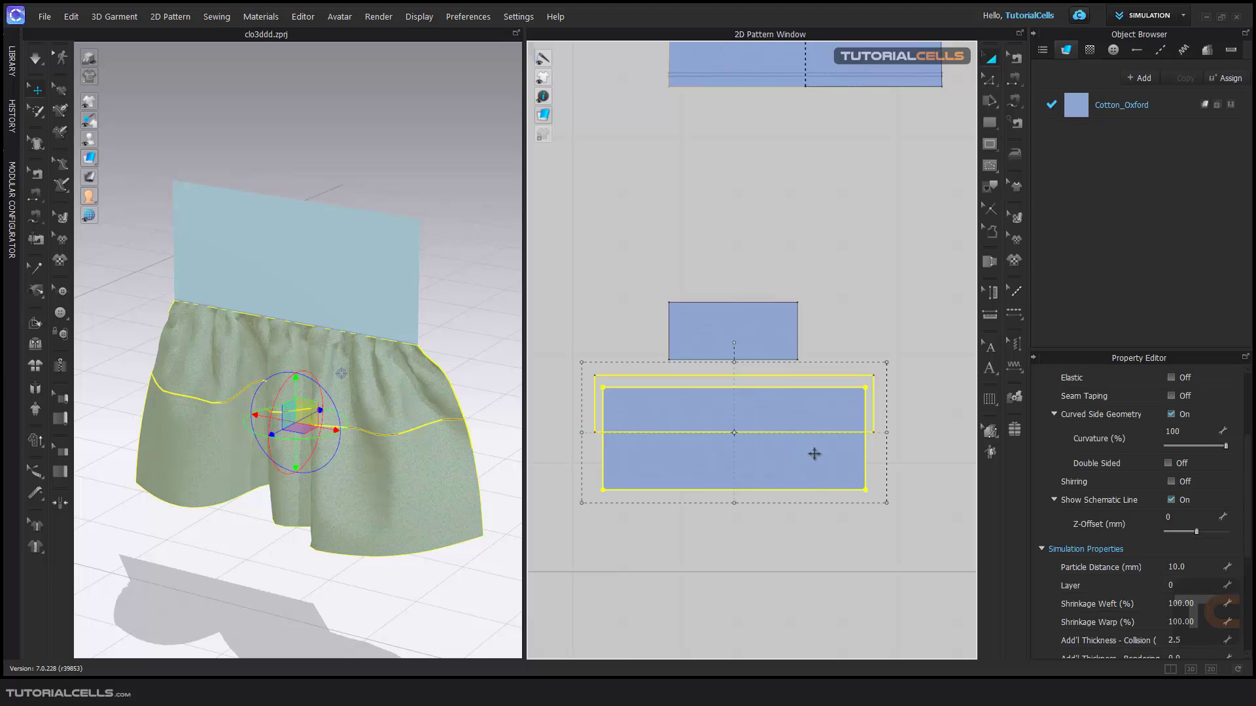
scroll(1139, 573, down, 3)
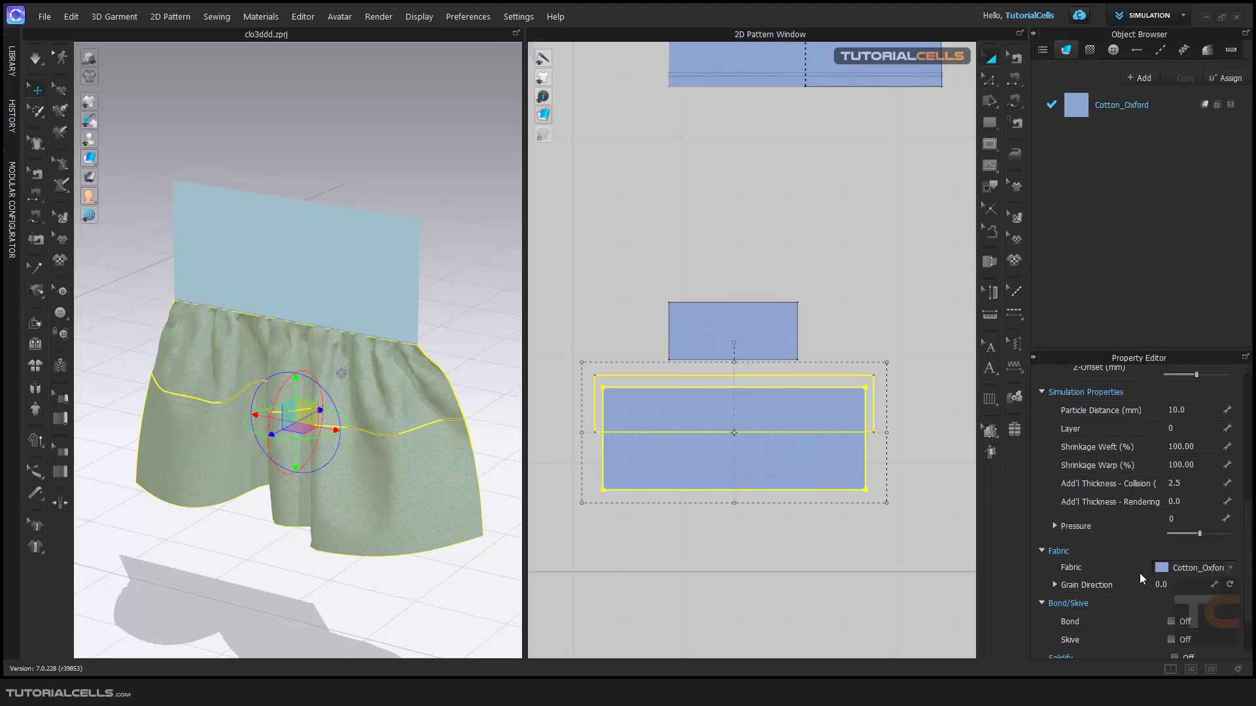
click(1170, 582)
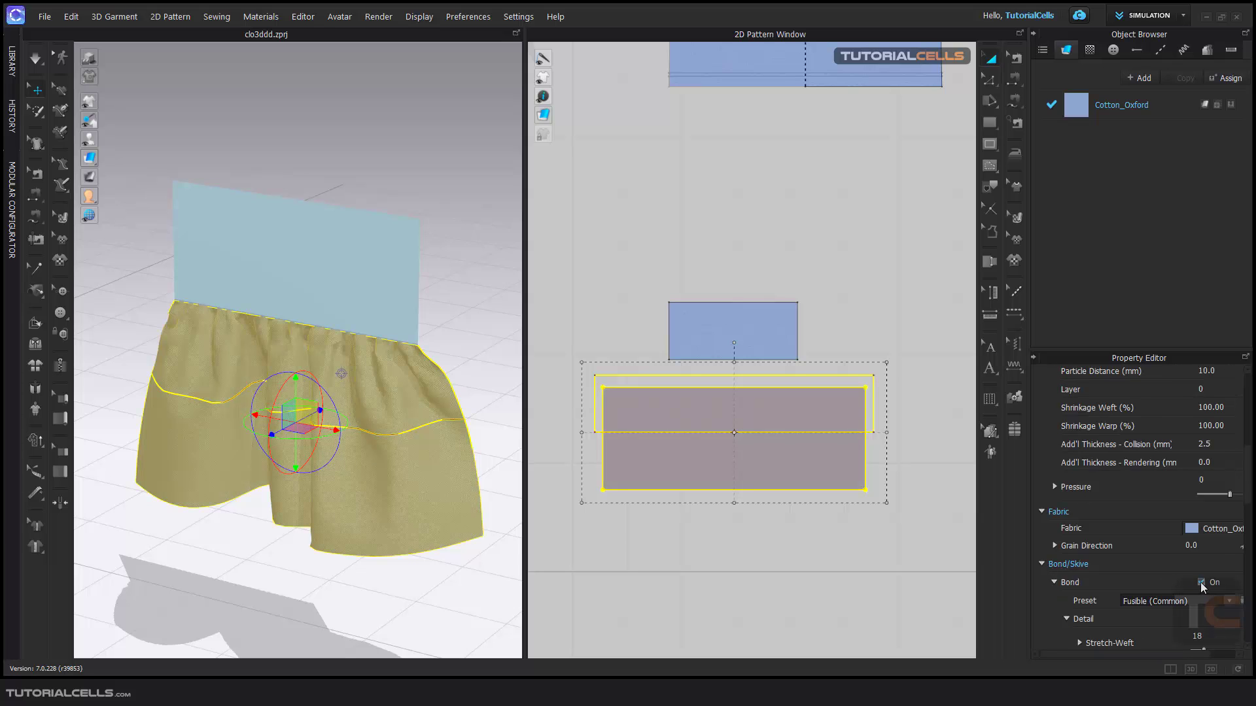
click(1201, 582)
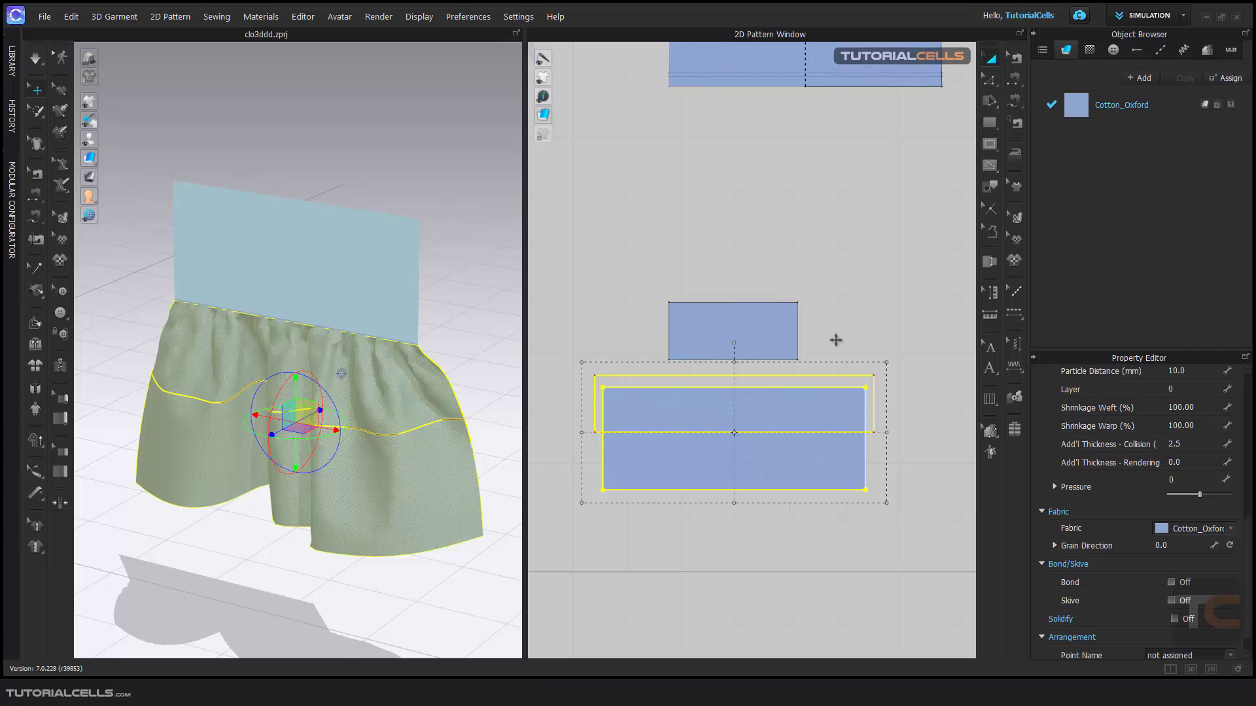
- Reselect the internal waist band line and turn its Bond back on
click(989, 79)
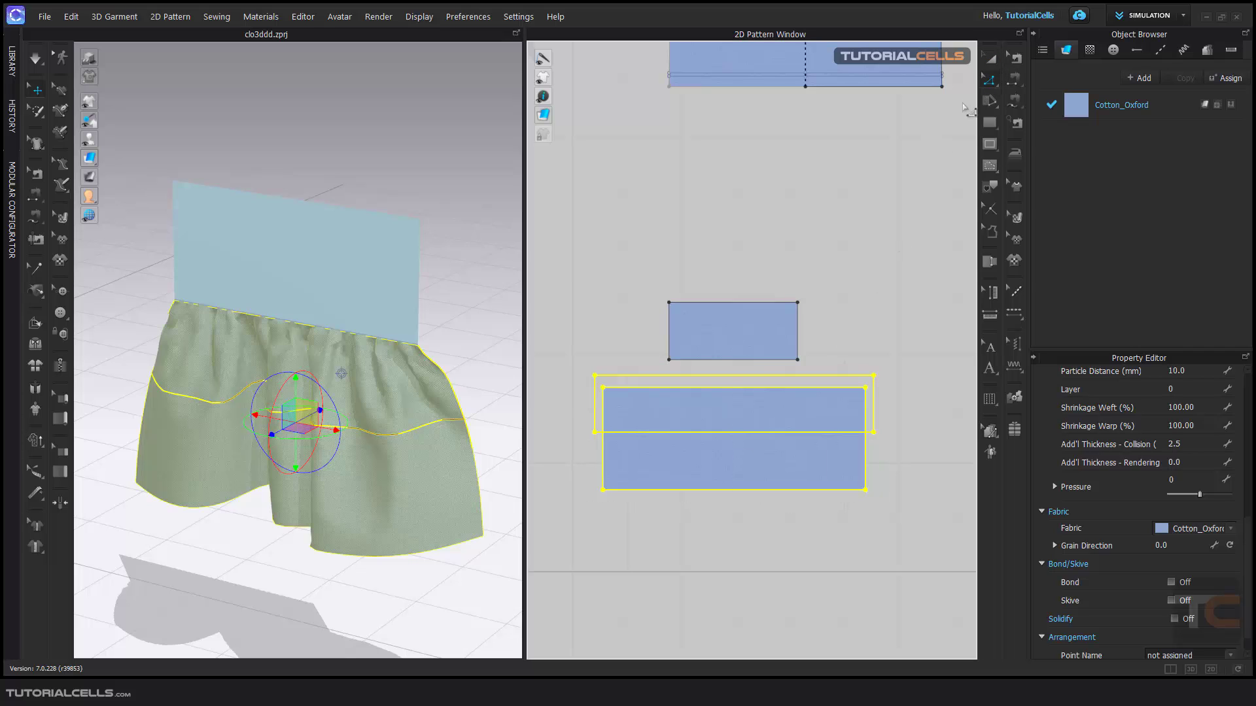
click(887, 288)
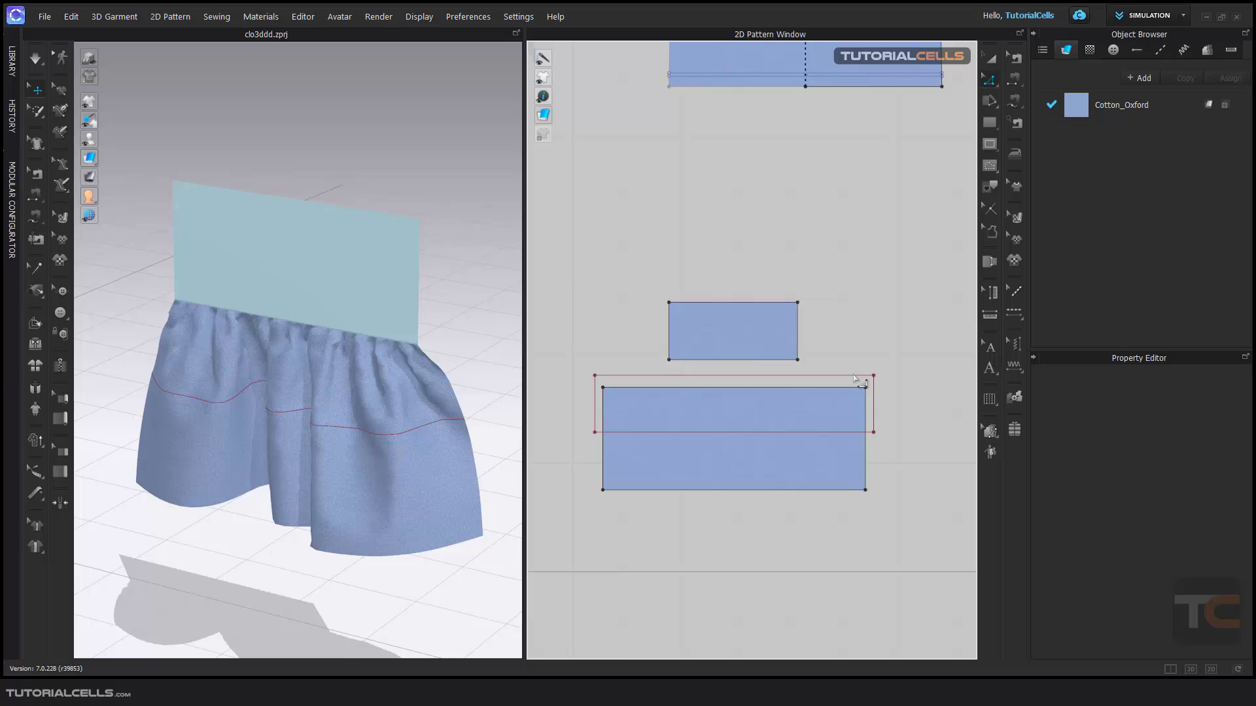
drag(854, 371, 889, 362)
click(874, 393)
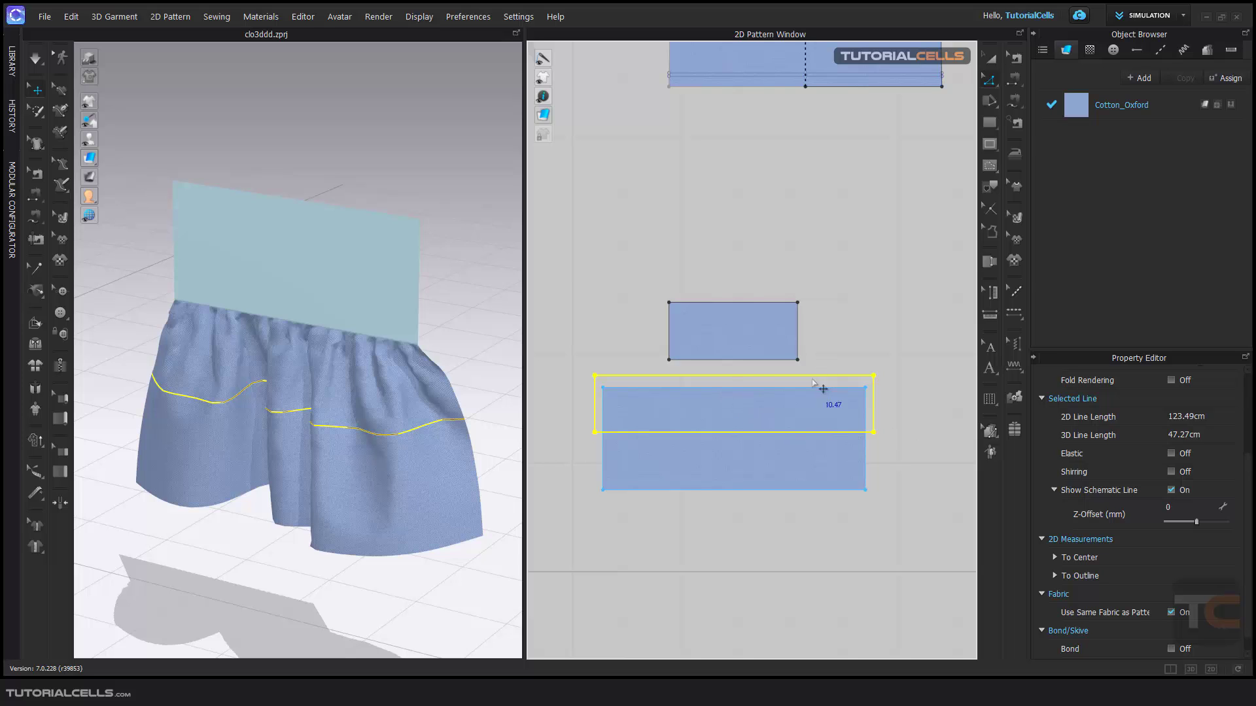
click(1170, 649)
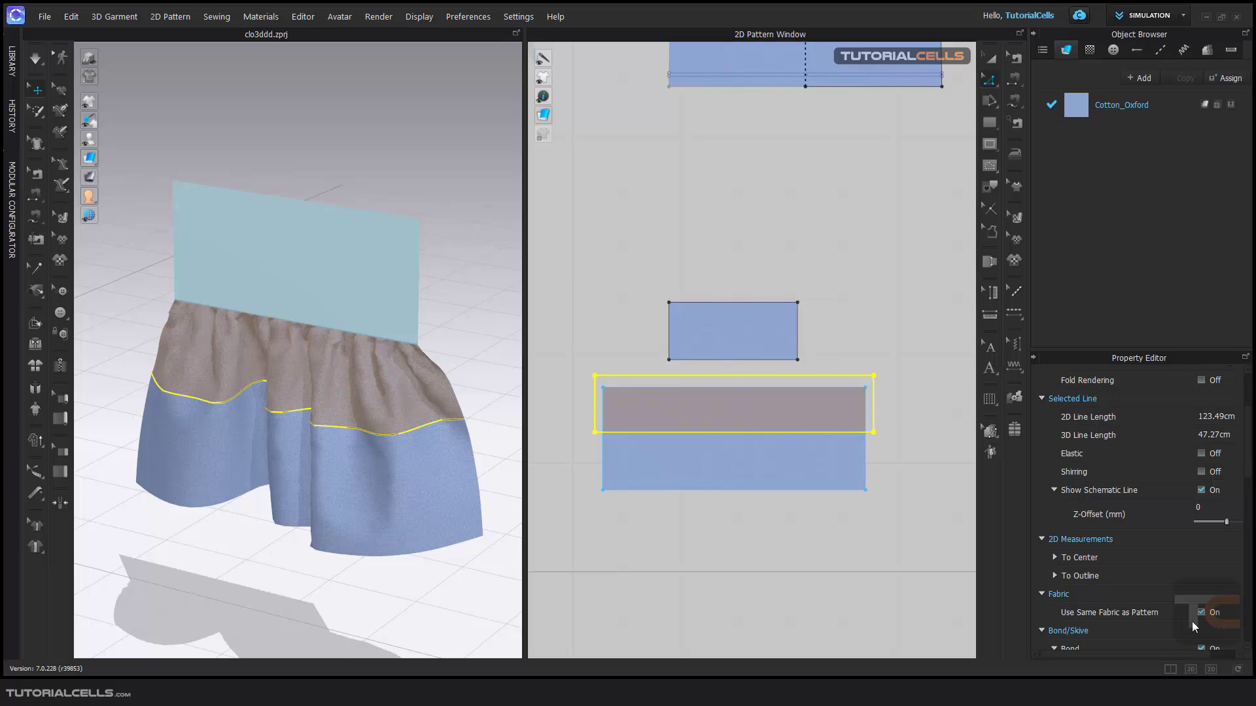